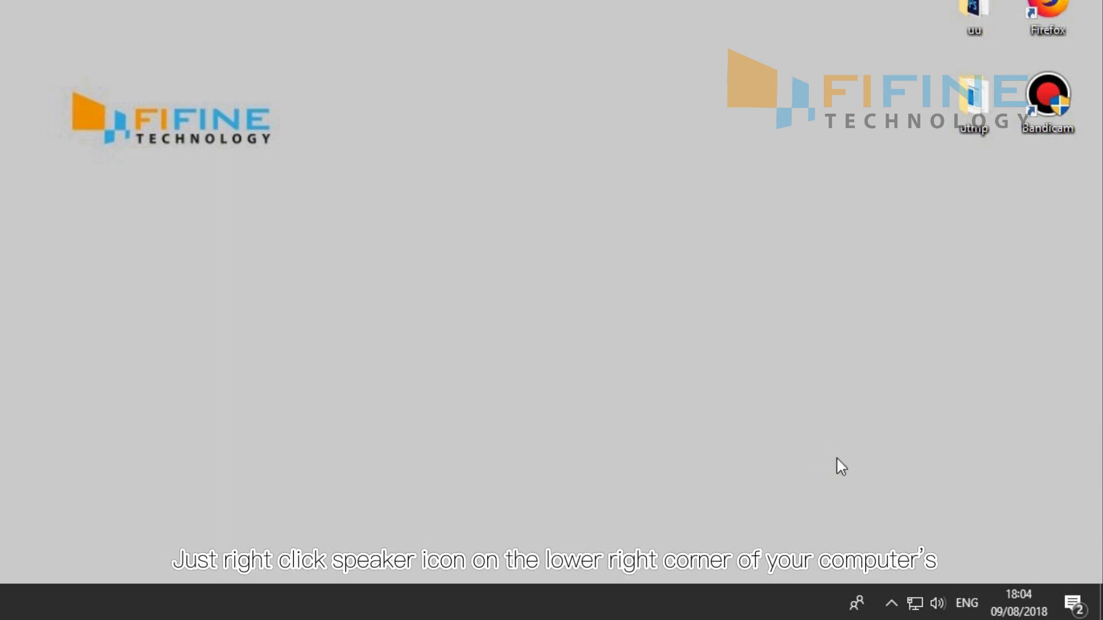
# - Open the Sound dialog's Recording tab and select the USB PnP Microphone listed as Default Device
pyautogui.rightClick(938, 609)
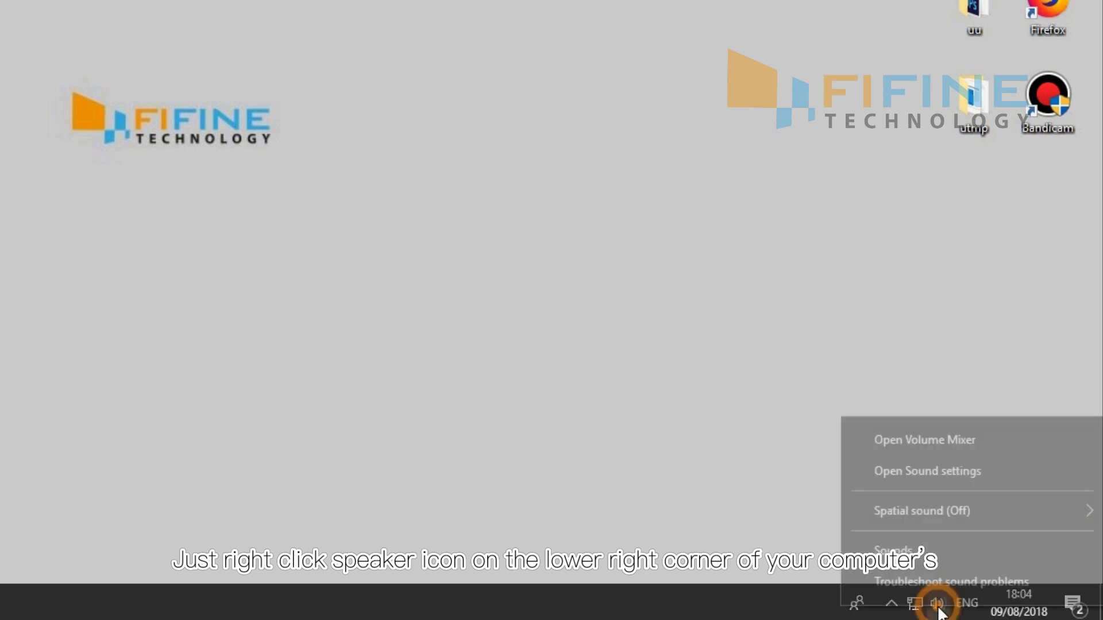
pyautogui.click(934, 552)
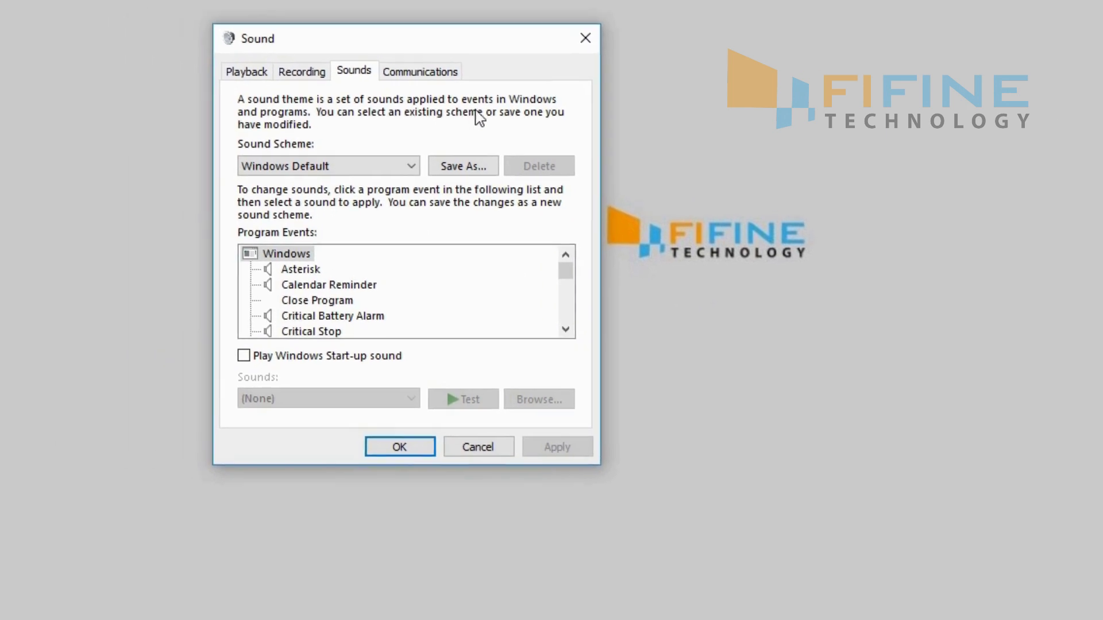
pyautogui.click(302, 73)
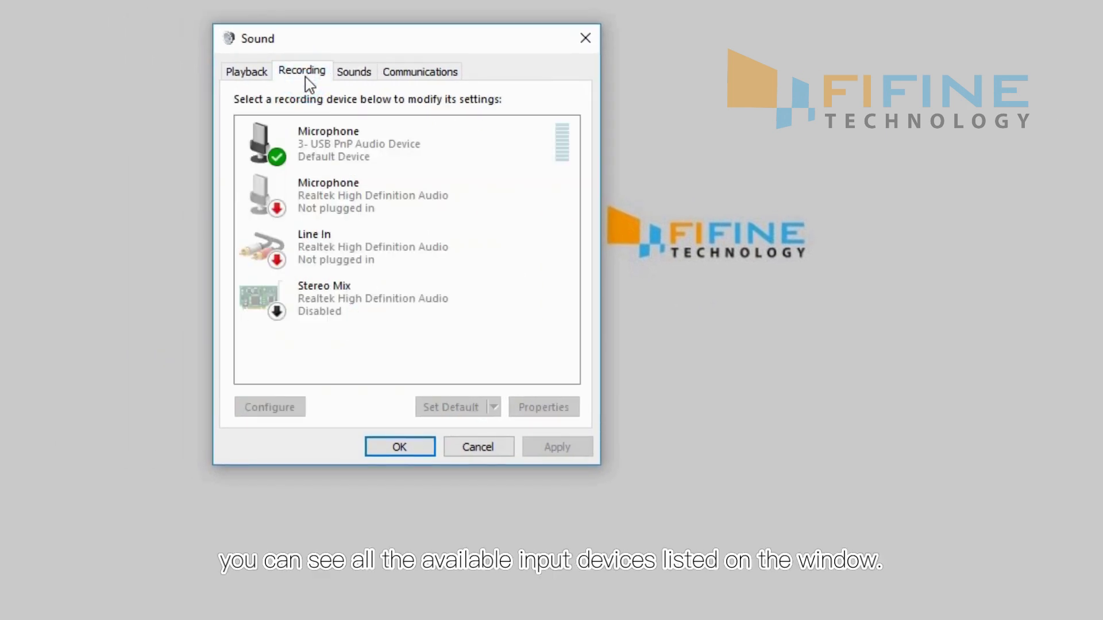
pyautogui.click(509, 159)
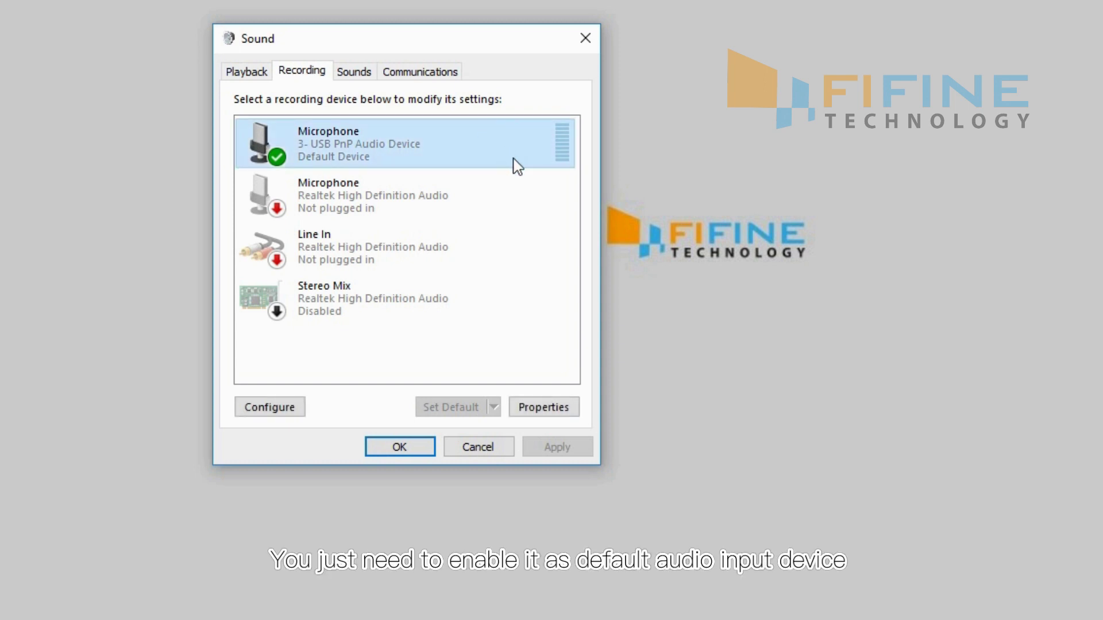
pyautogui.click(572, 416)
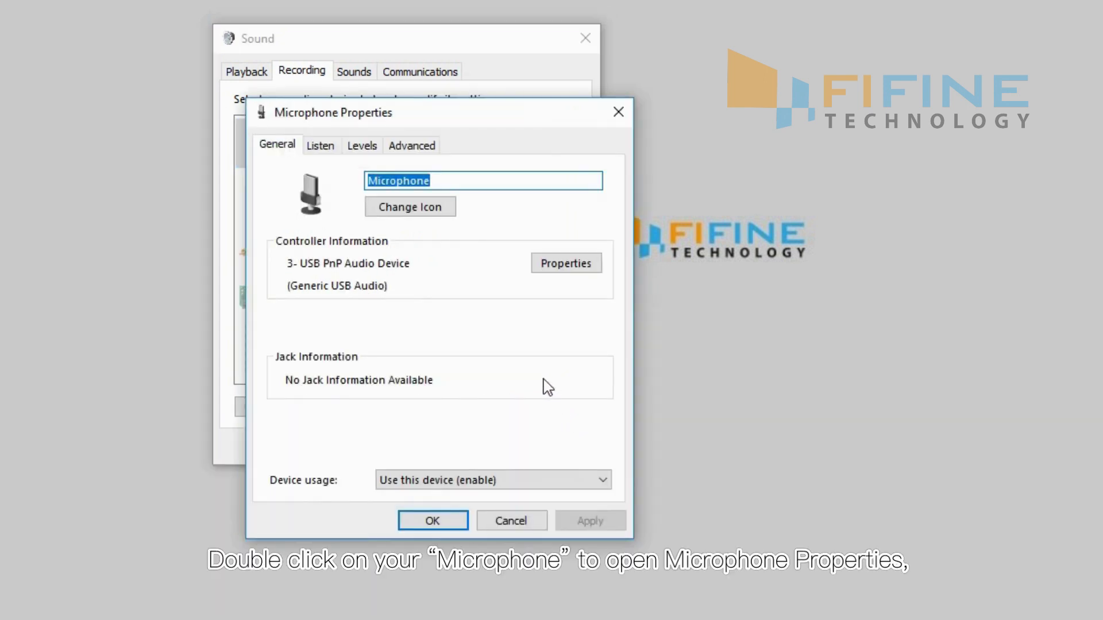
pyautogui.click(368, 152)
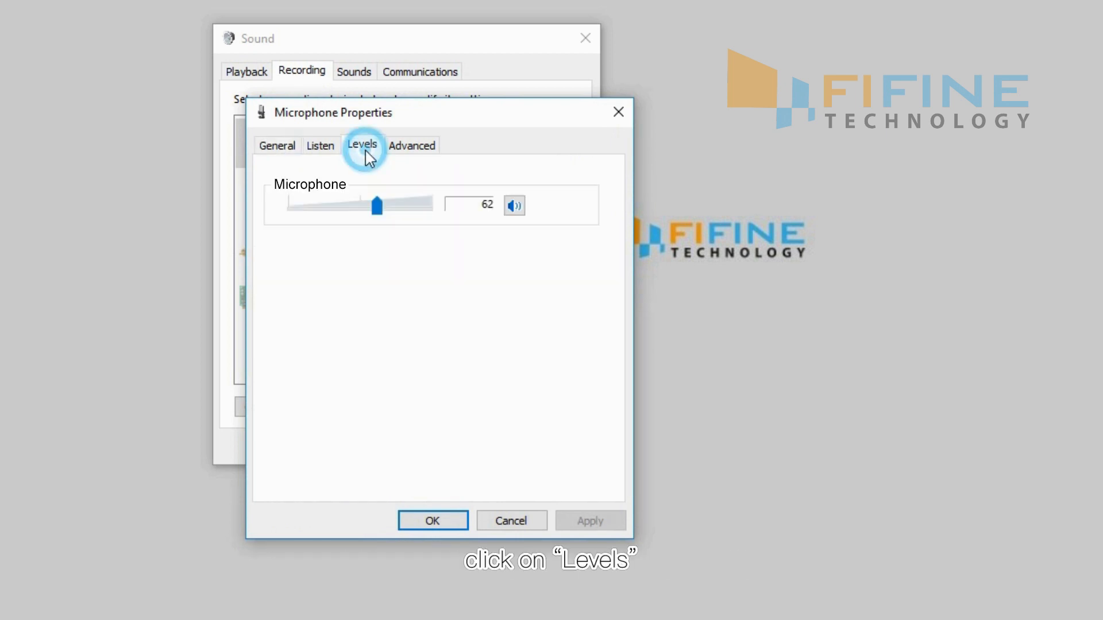
pyautogui.click(446, 522)
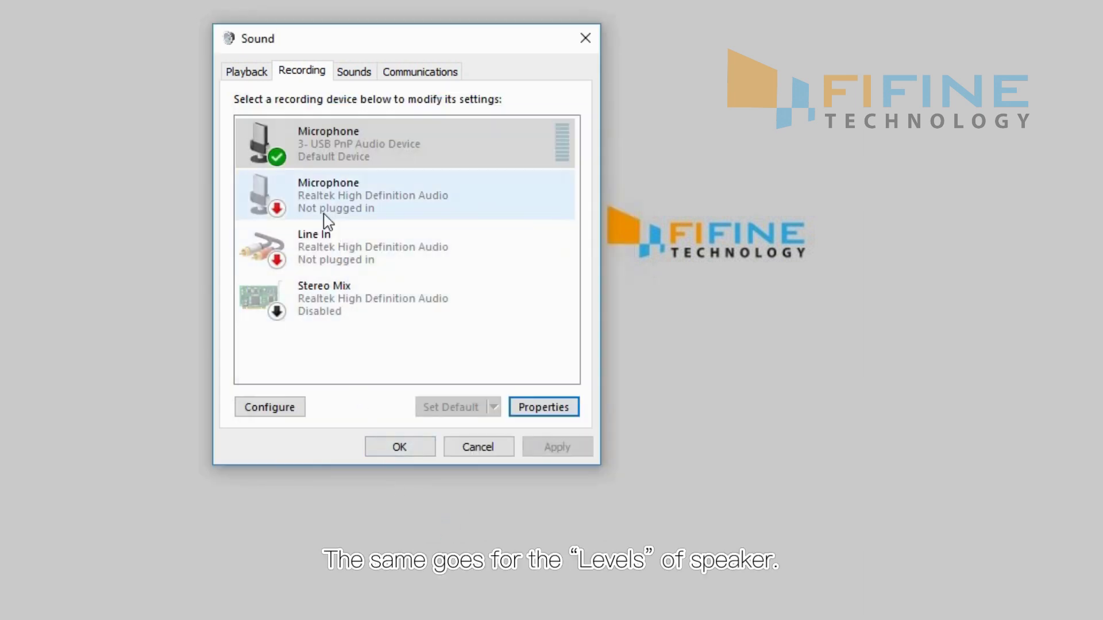
# - Lower the Speakers' Realtek HD Audio output level in their Properties Levels tab and confirm
pyautogui.click(260, 81)
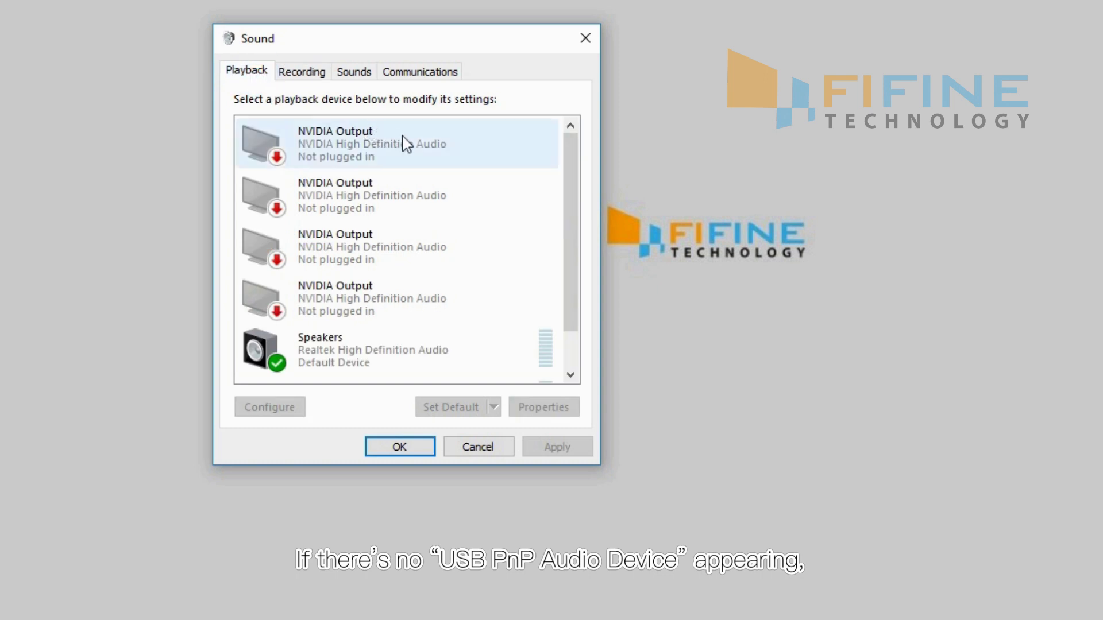
pyautogui.click(494, 361)
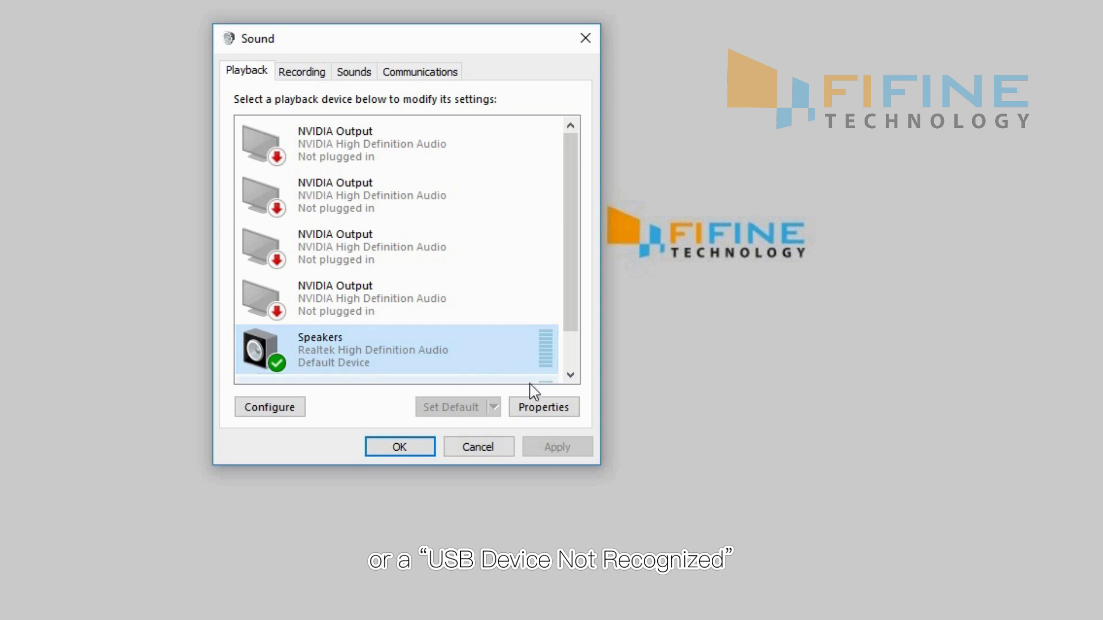
pyautogui.click(576, 415)
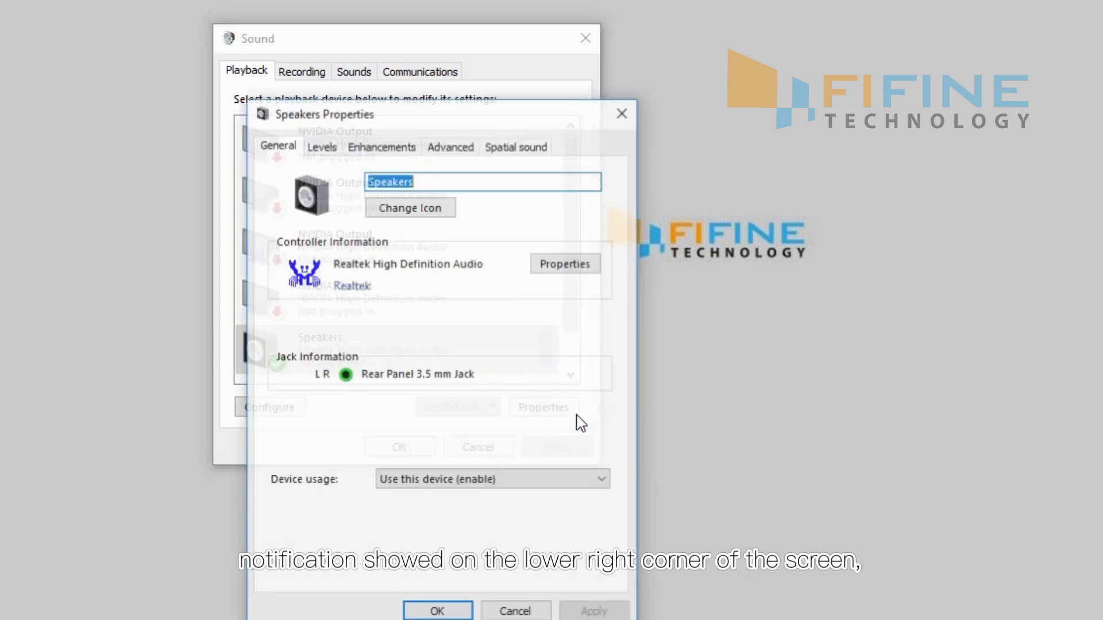
pyautogui.click(324, 147)
pyautogui.moveTo(374, 206)
pyautogui.mouseDown()
pyautogui.moveTo(351, 211)
pyautogui.moveTo(379, 215)
pyautogui.mouseUp()
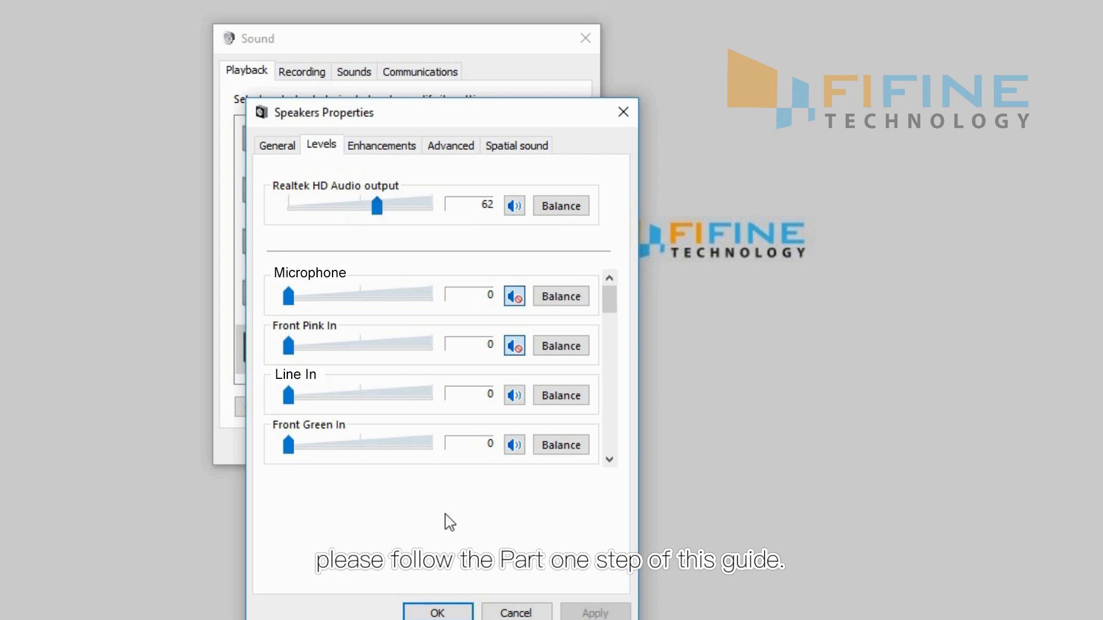
pyautogui.click(438, 613)
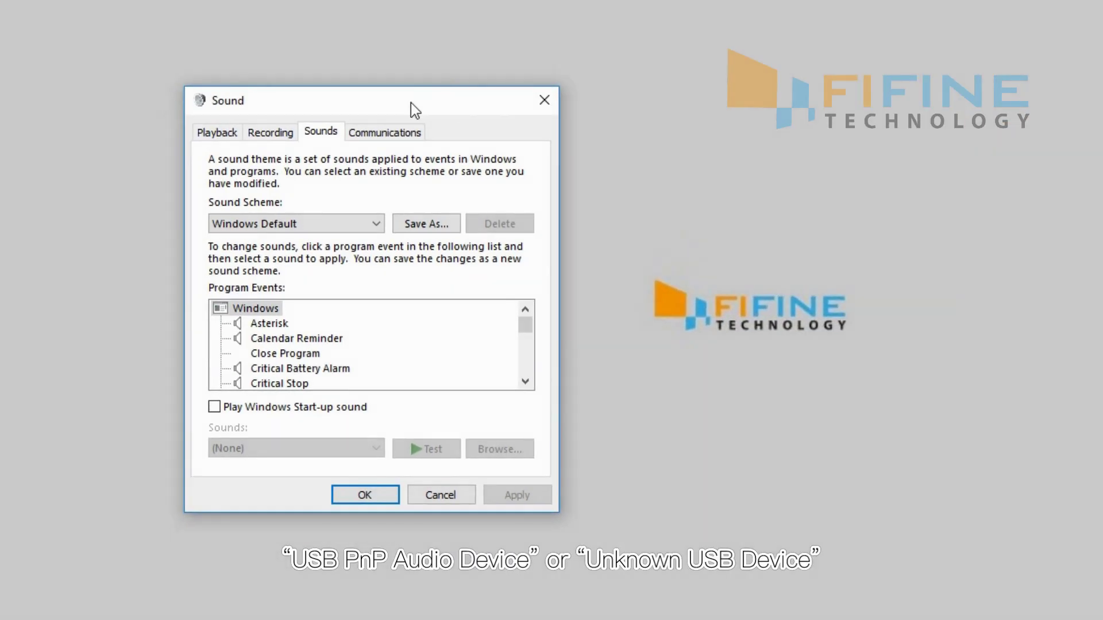
# - Return to the Sound dialog's Recording device list
pyautogui.click(282, 132)
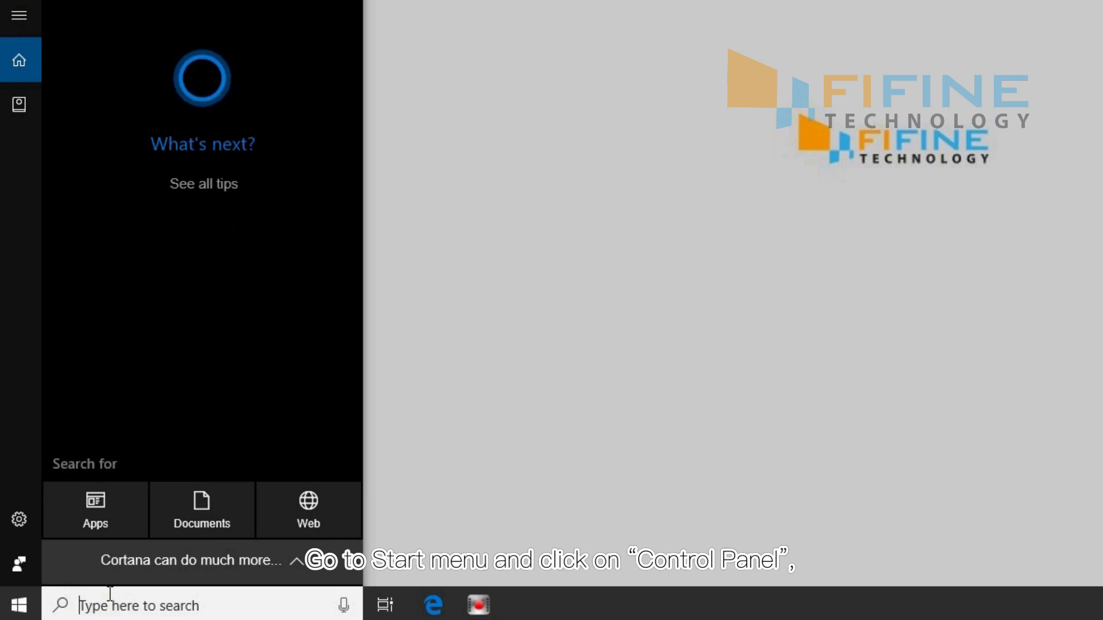
# - Reach Device Manager through a 'control' search and select USB PnP Audio Device under Sound, video and game controllers
pyautogui.write('control')
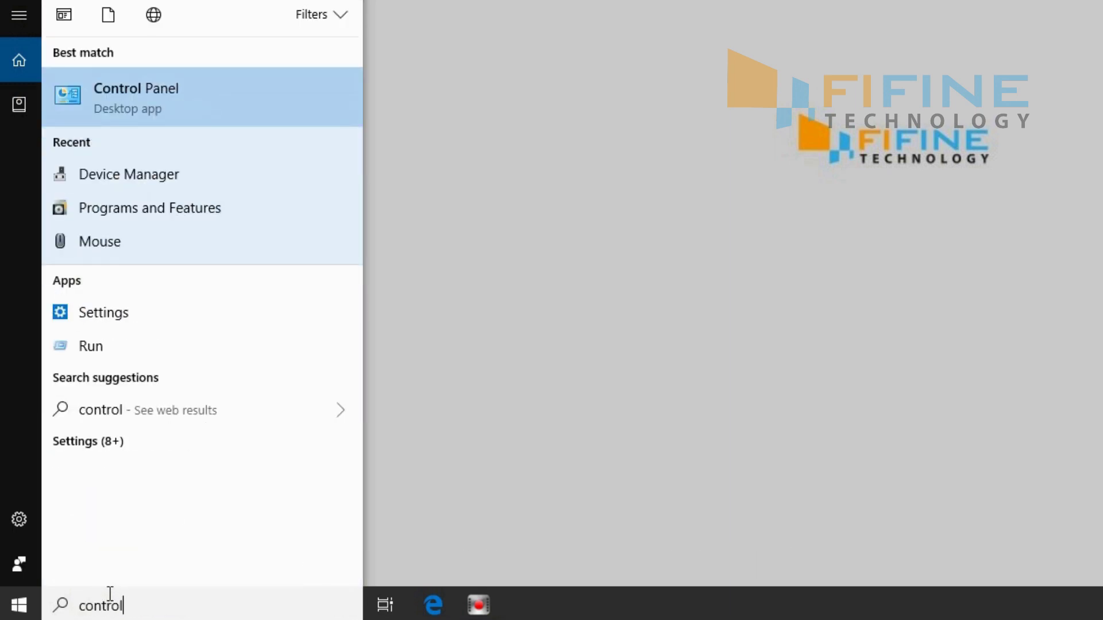
pyautogui.click(229, 107)
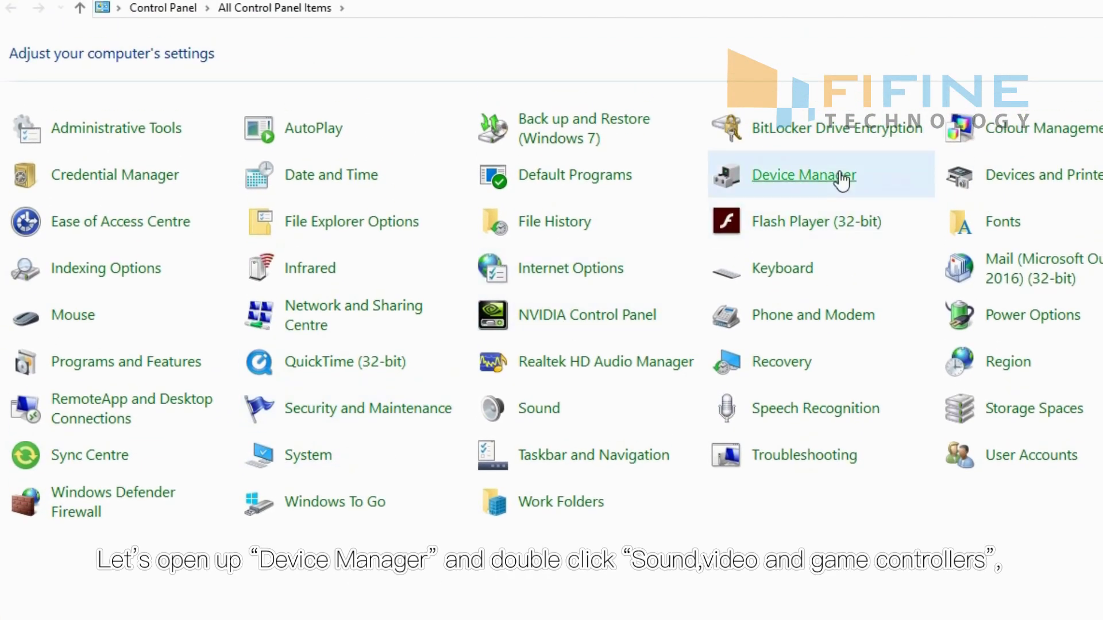
pyautogui.click(841, 175)
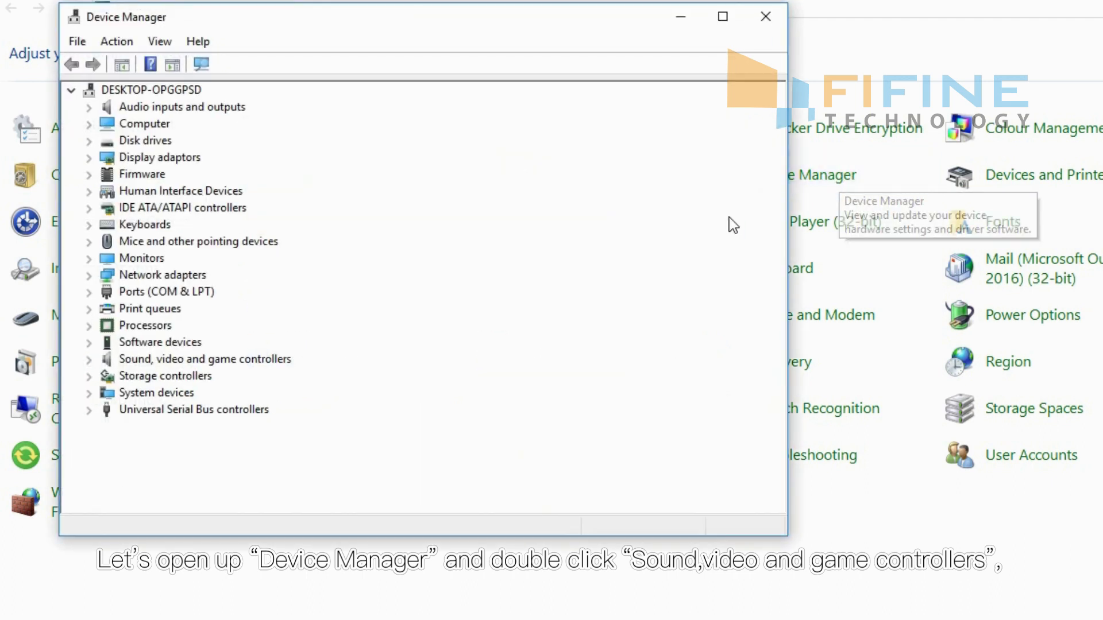
pyautogui.doubleClick(231, 360)
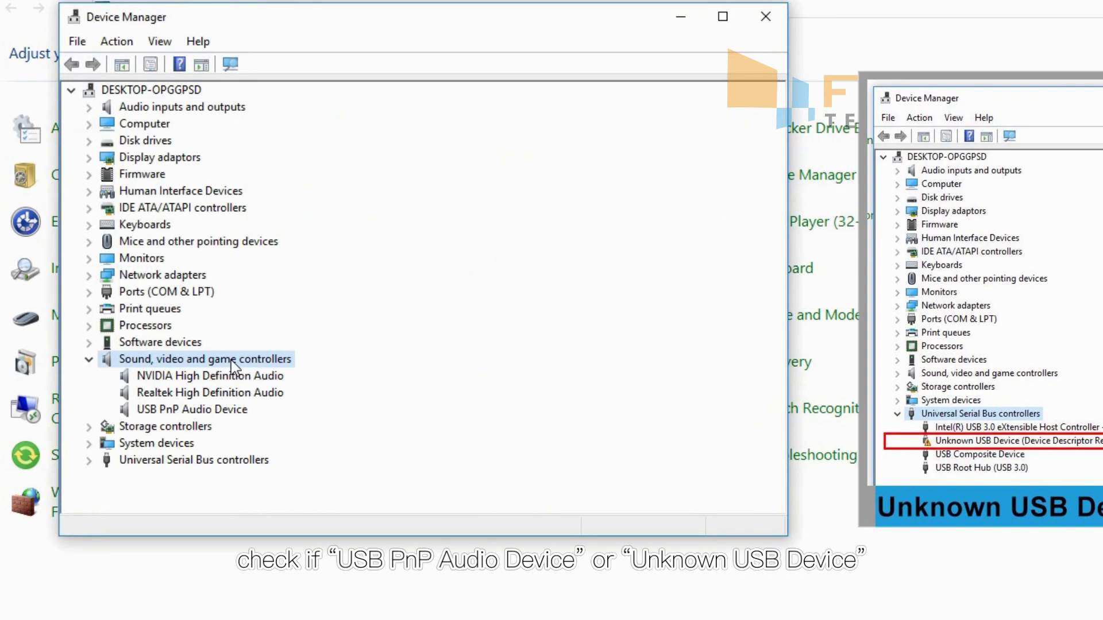
pyautogui.click(228, 411)
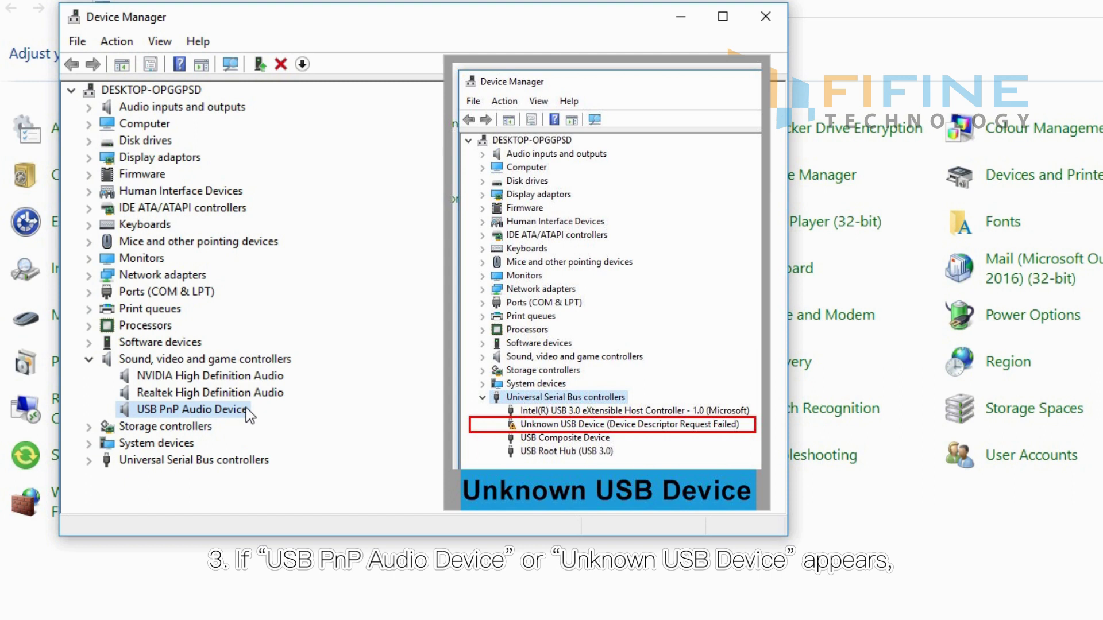
# - Update the USB PnP Audio Device to the generic USB Audio Device driver picked from the installed list
pyautogui.rightClick(245, 408)
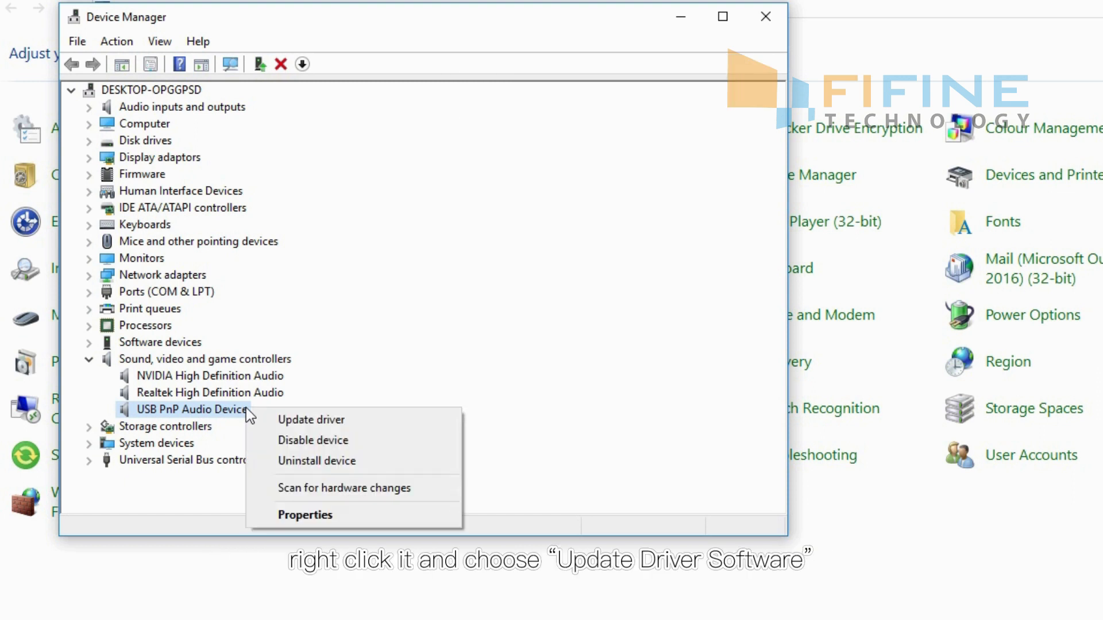
pyautogui.click(270, 418)
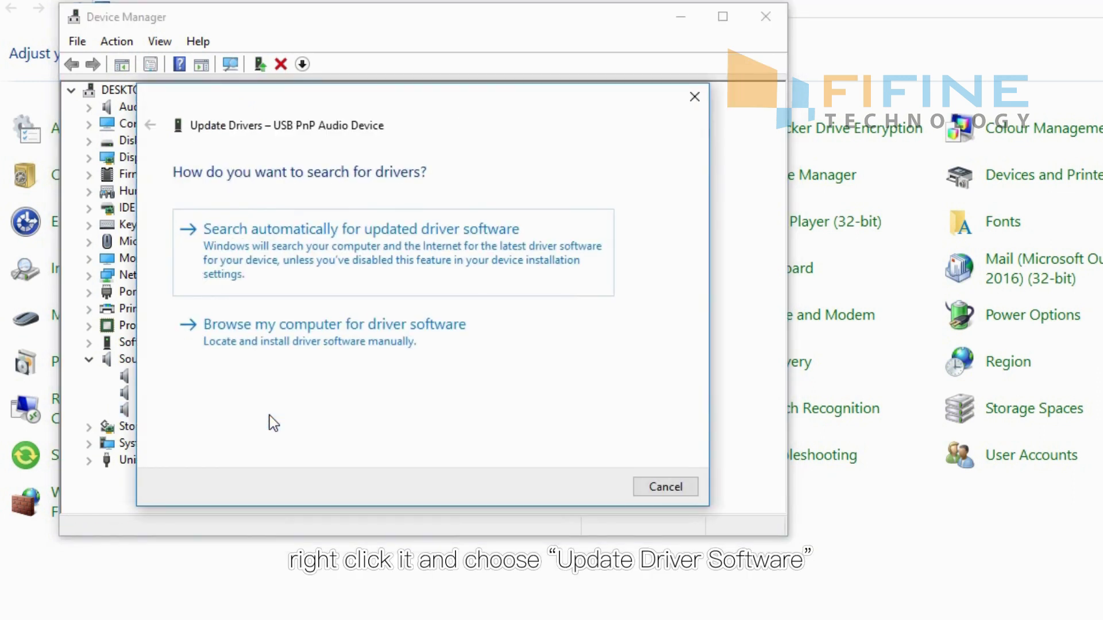
pyautogui.click(367, 352)
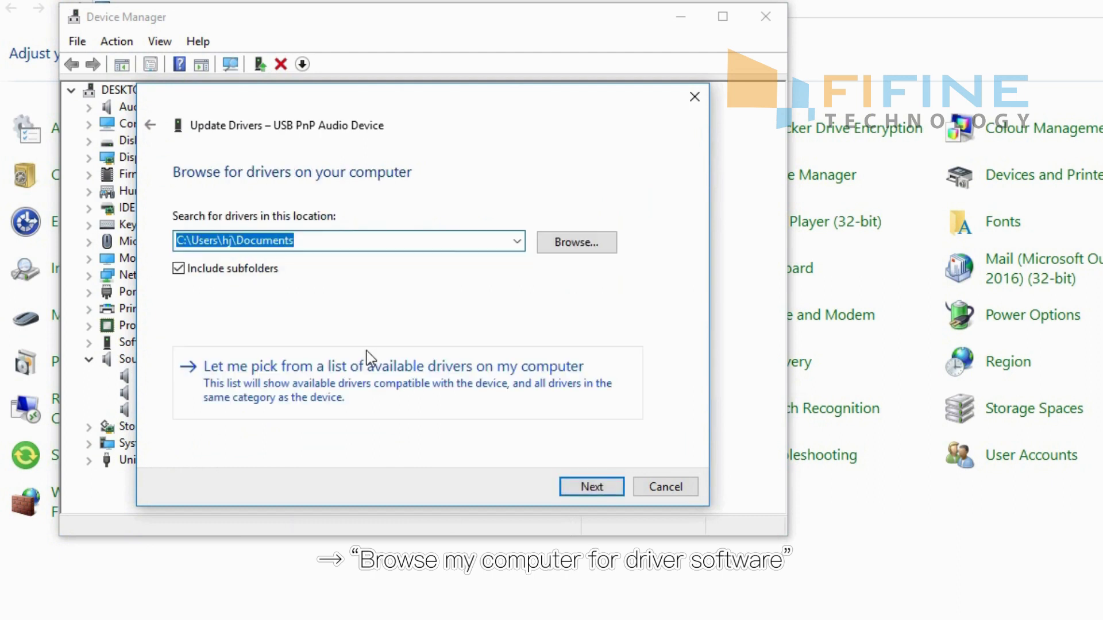
pyautogui.click(371, 405)
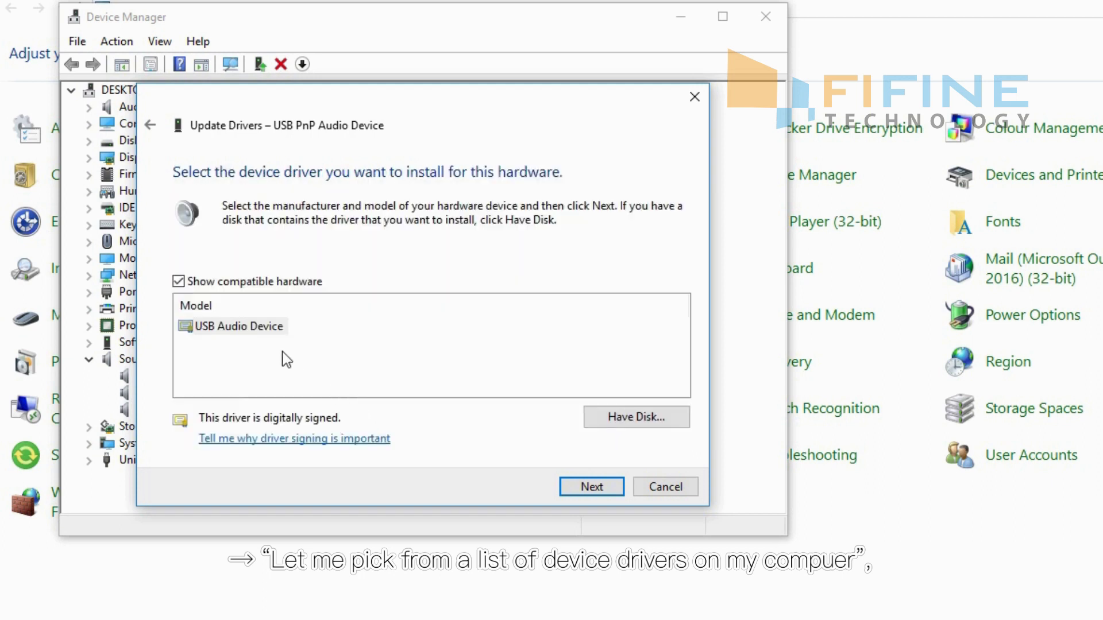
pyautogui.click(271, 328)
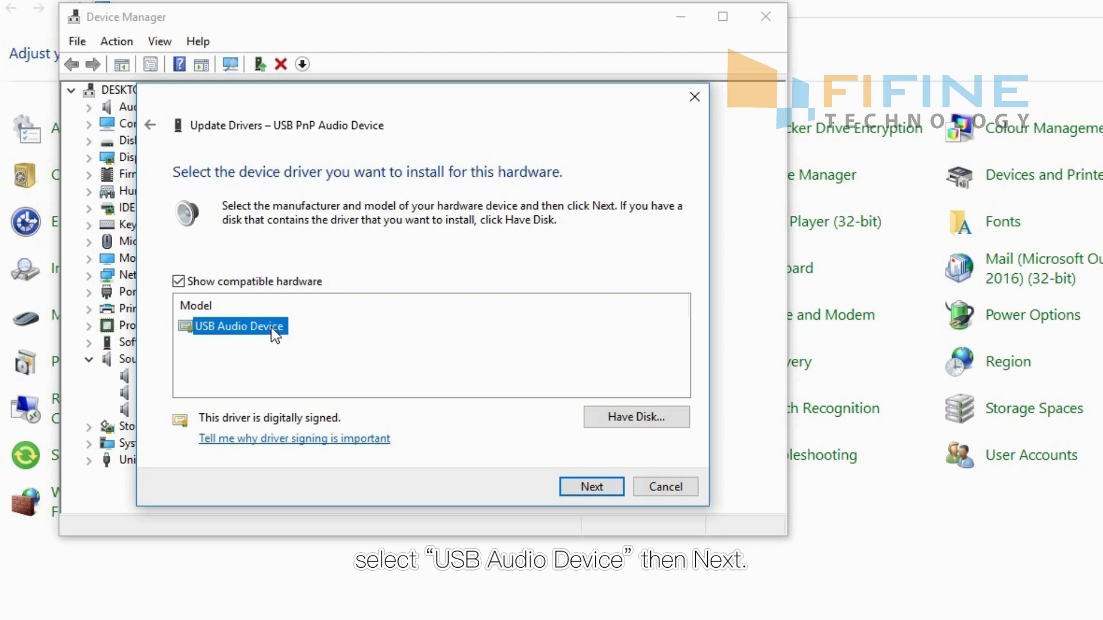
pyautogui.click(604, 491)
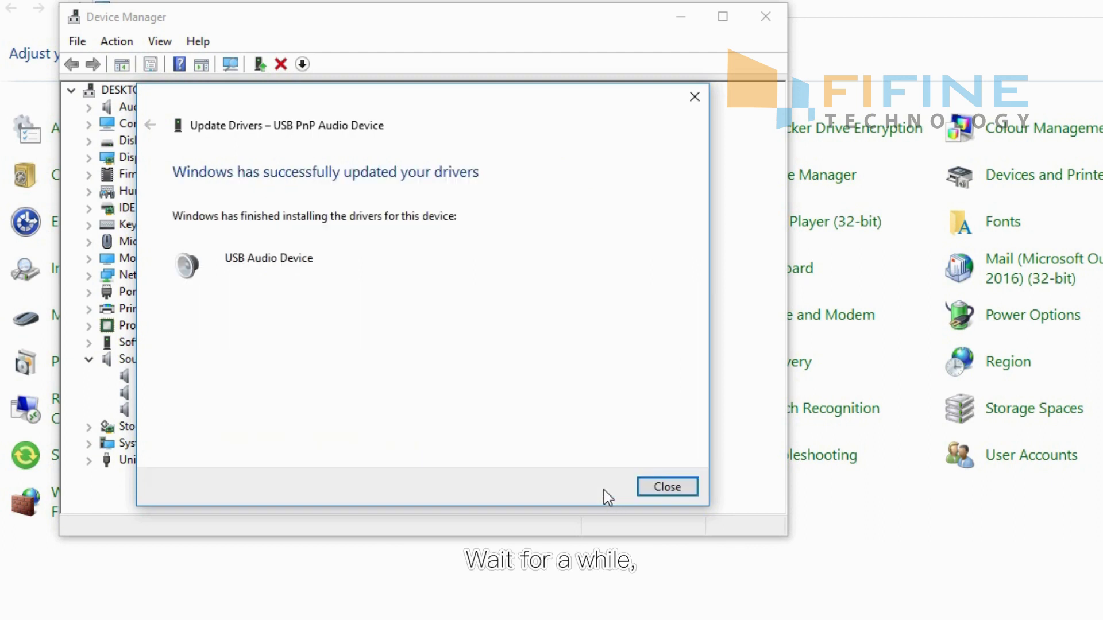
pyautogui.click(654, 489)
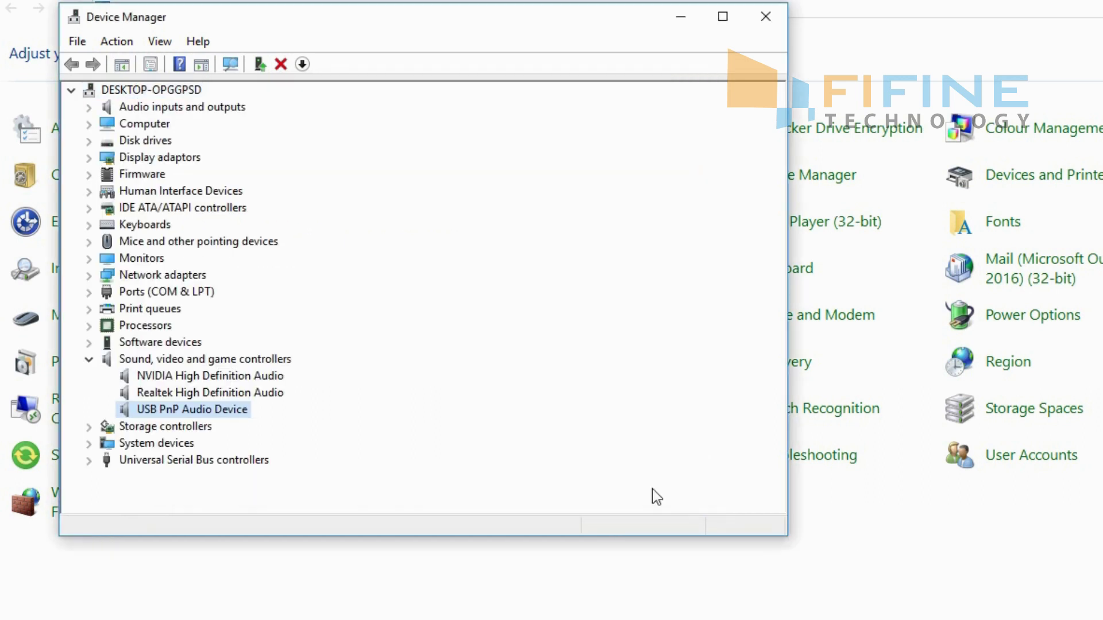
# - Uninstall the USB PnP Audio Device from Device Manager
pyautogui.rightClick(238, 416)
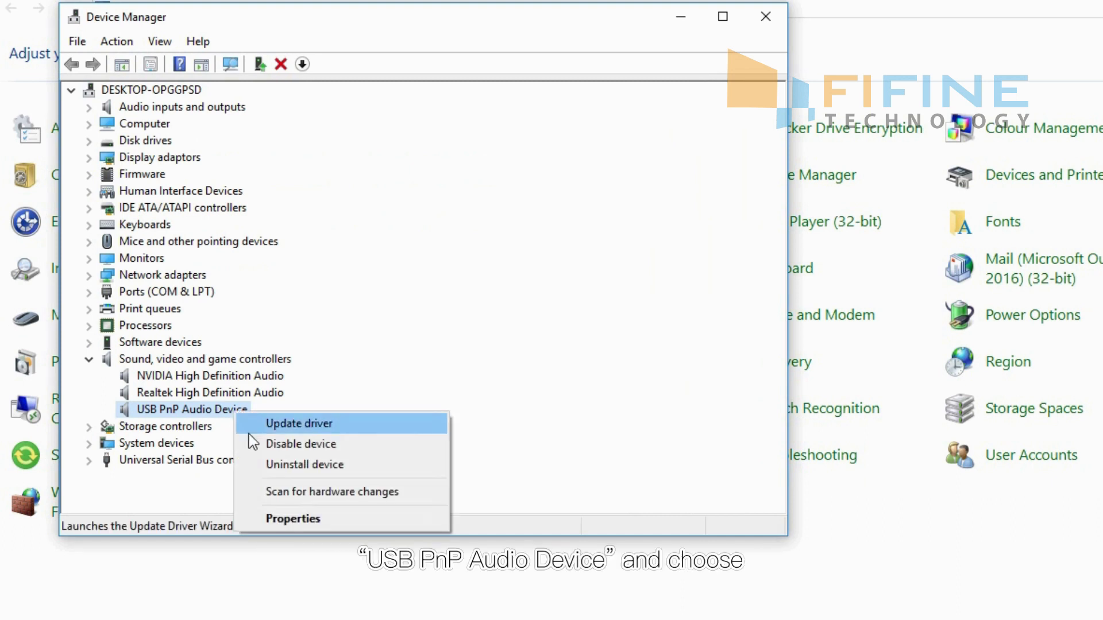
pyautogui.click(256, 463)
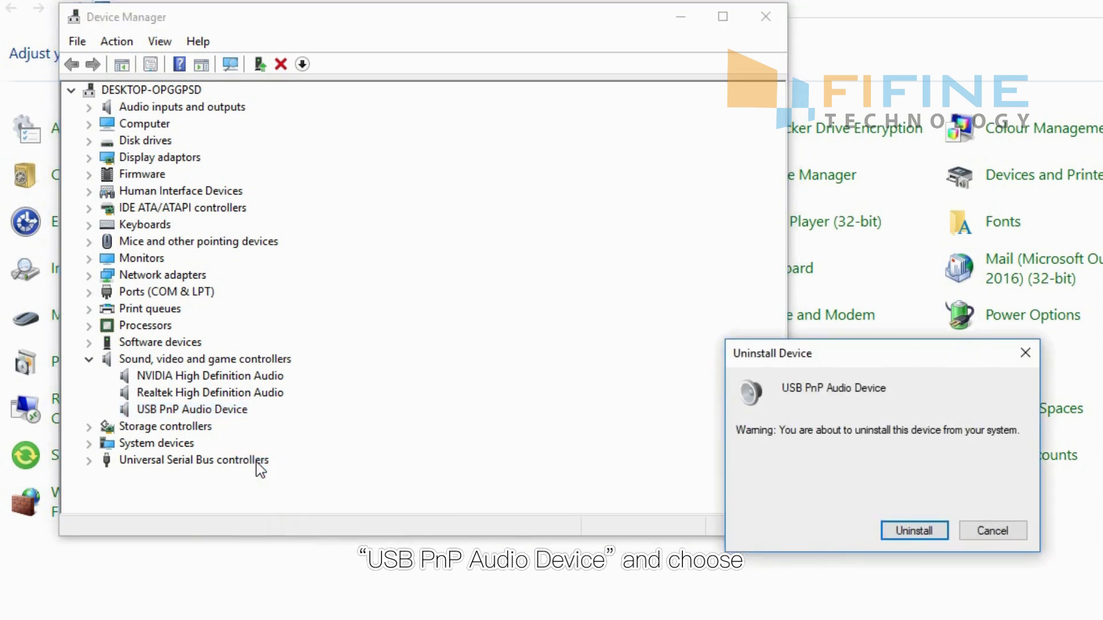
pyautogui.click(929, 533)
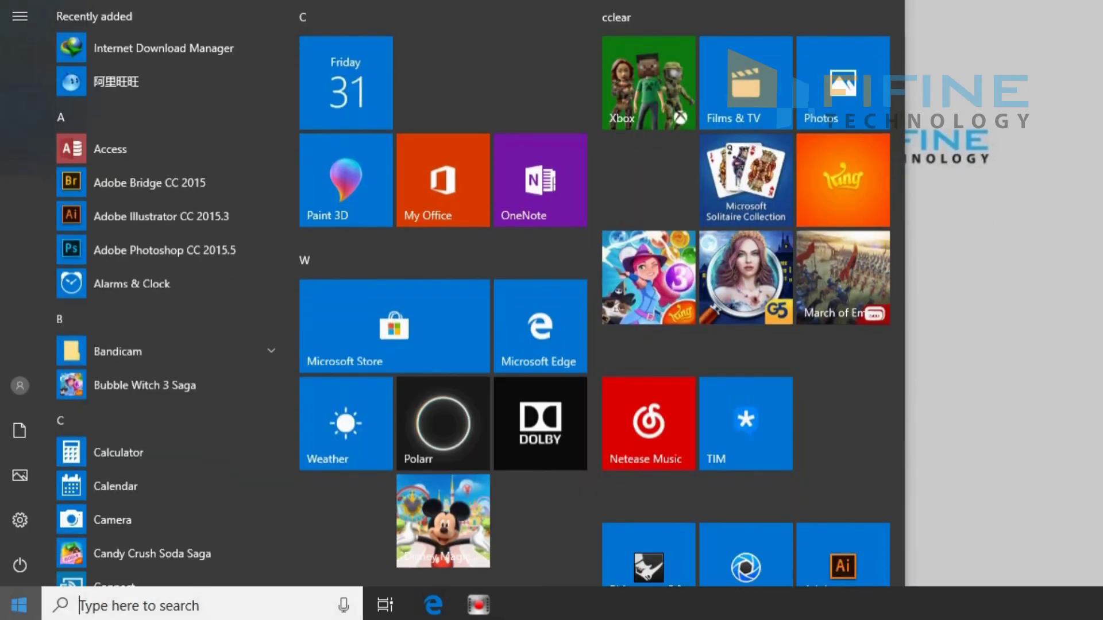
# - Restart the computer from the Start menu's power options
pyautogui.click(20, 566)
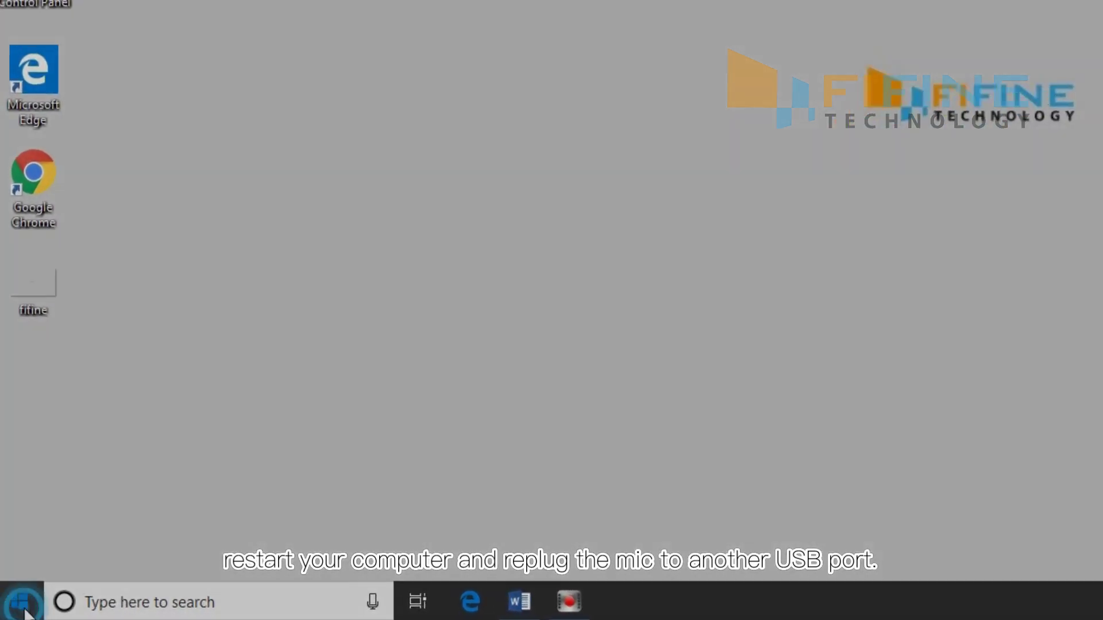
pyautogui.click(23, 604)
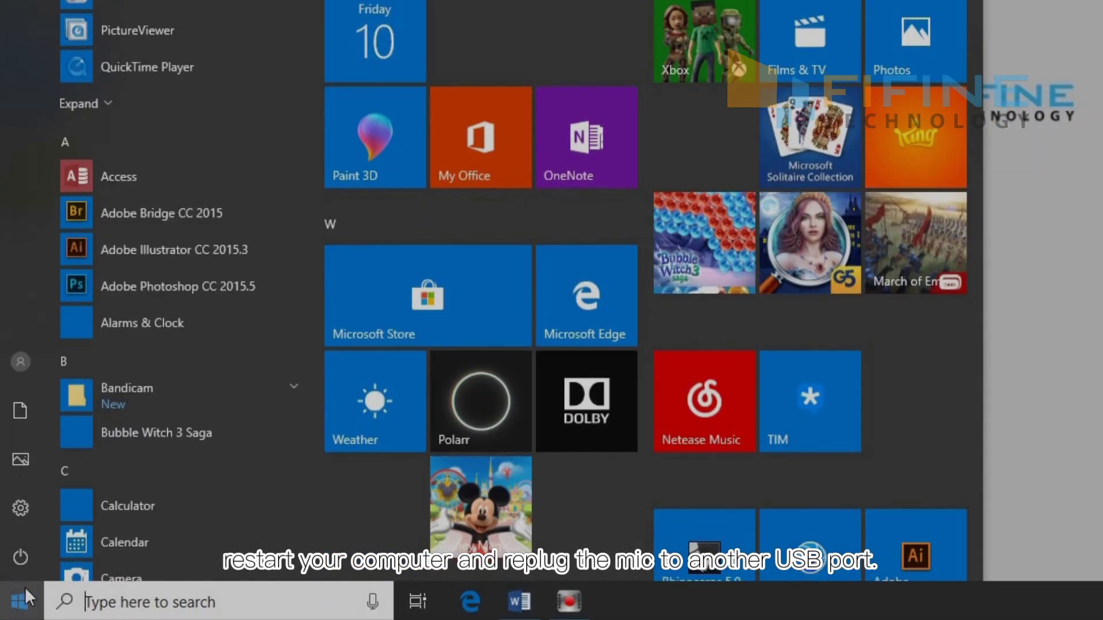
pyautogui.click(23, 557)
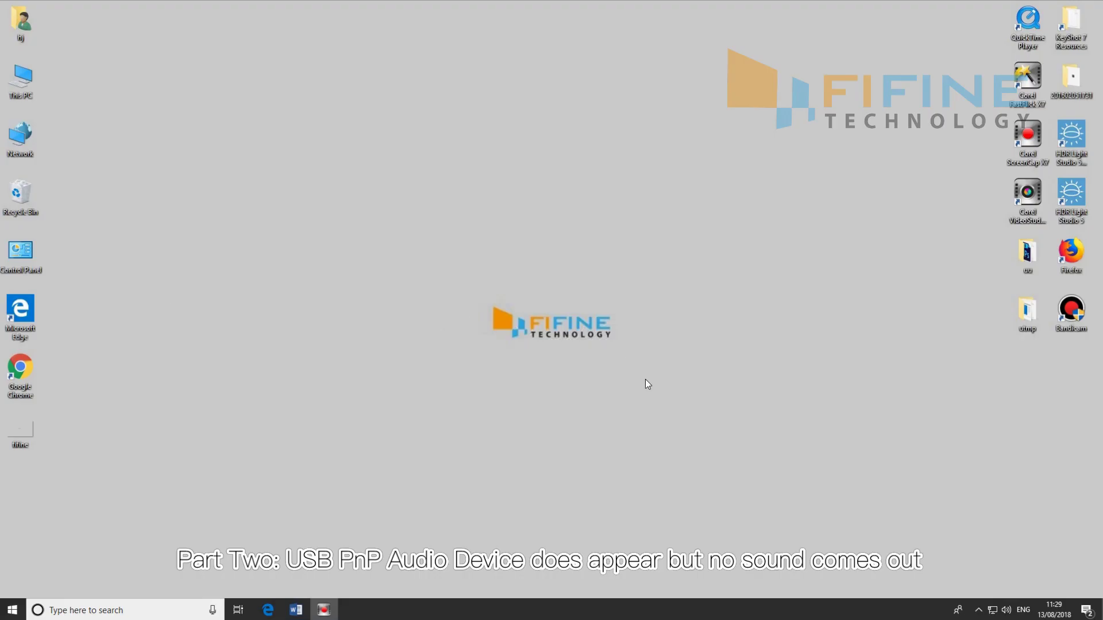
# - Watch the USB PnP microphone's level meter react to speech on the Recording tab, then close the Sound window
pyautogui.rightClick(1009, 610)
pyautogui.click(1060, 577)
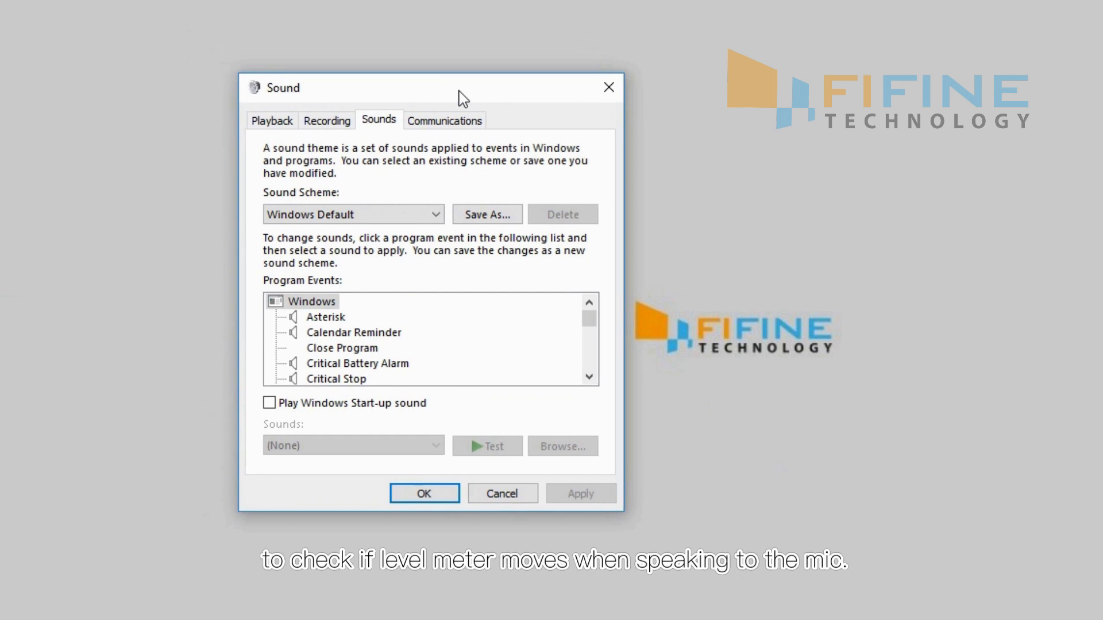
pyautogui.click(321, 119)
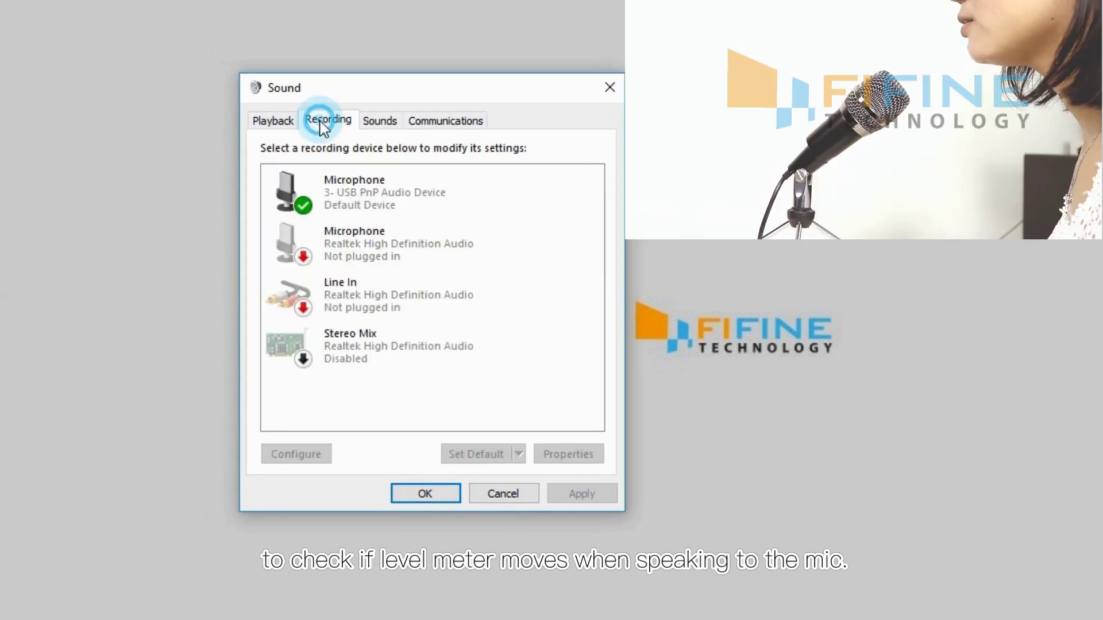
pyautogui.click(542, 201)
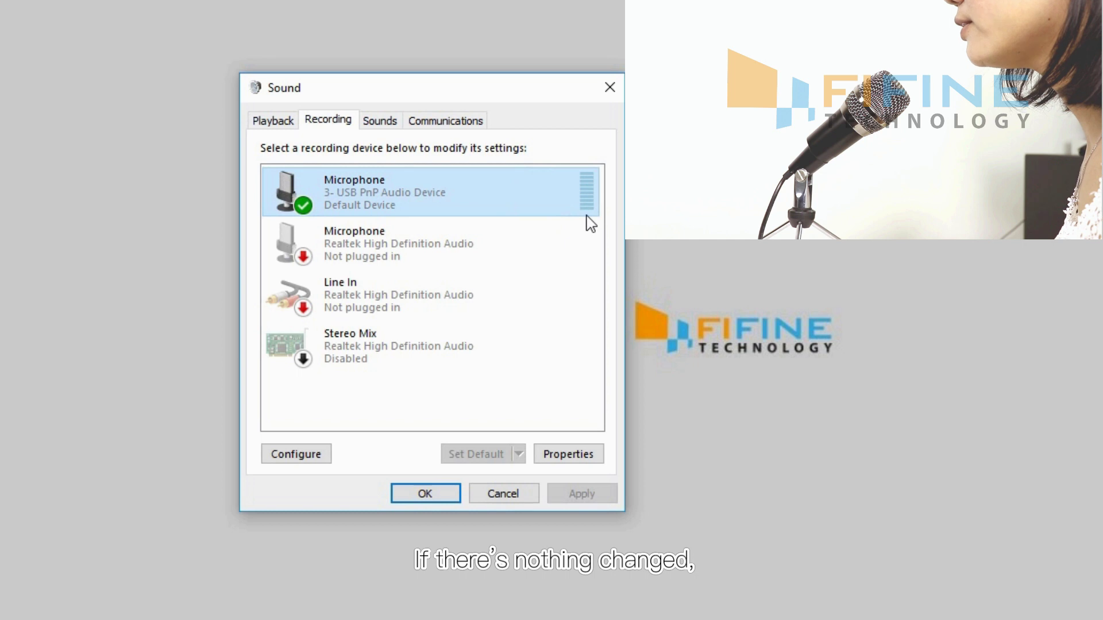
pyautogui.click(610, 86)
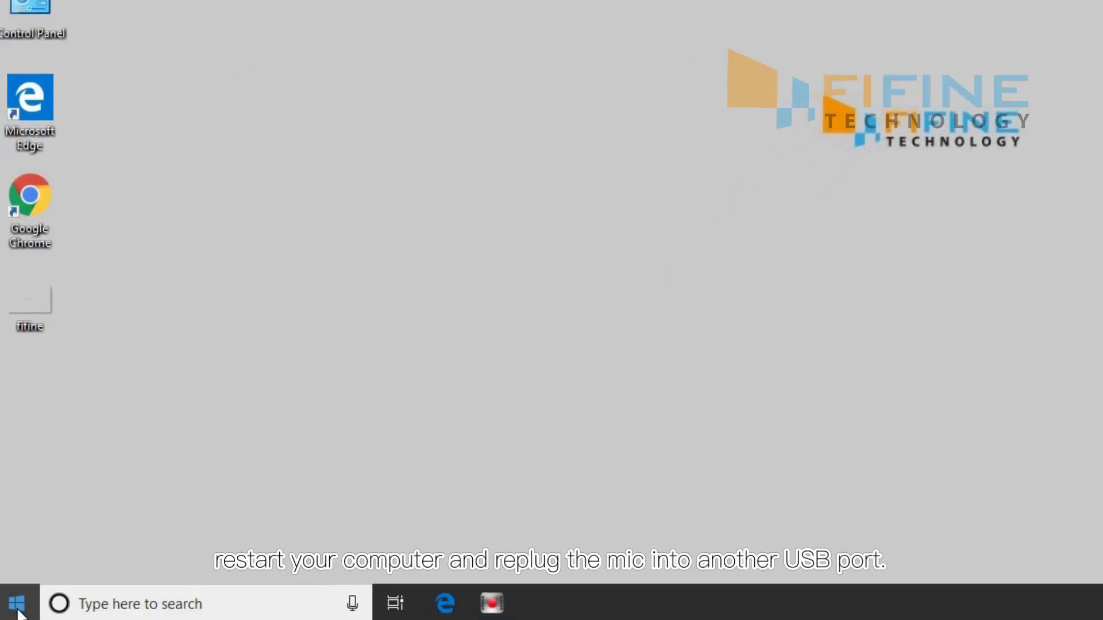
pyautogui.click(16, 604)
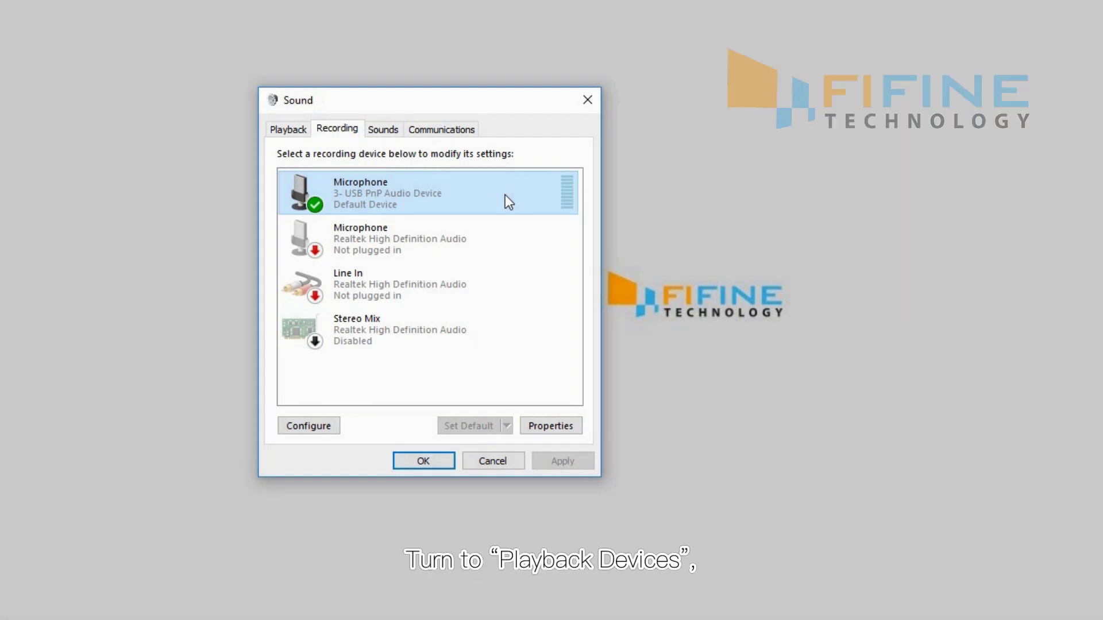
# - Select the Speakers playback device and raise the Realtek speakers' volume from 39 to 50
pyautogui.click(290, 130)
pyautogui.click(481, 380)
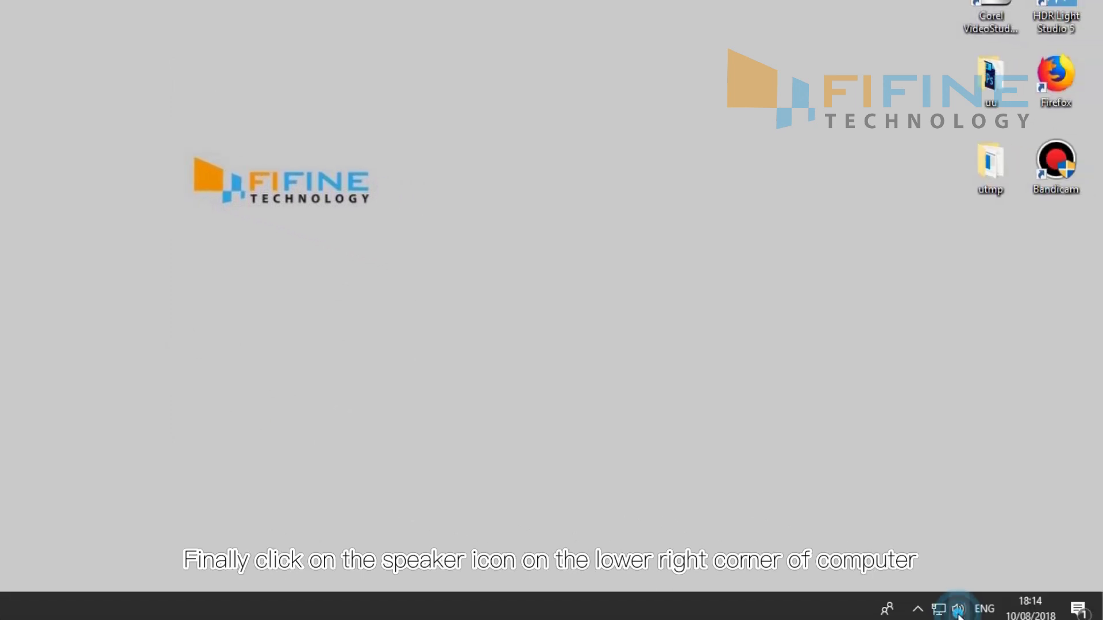
pyautogui.moveTo(953, 570)
pyautogui.mouseDown()
pyautogui.moveTo(932, 570)
pyautogui.moveTo(952, 571)
pyautogui.mouseUp()
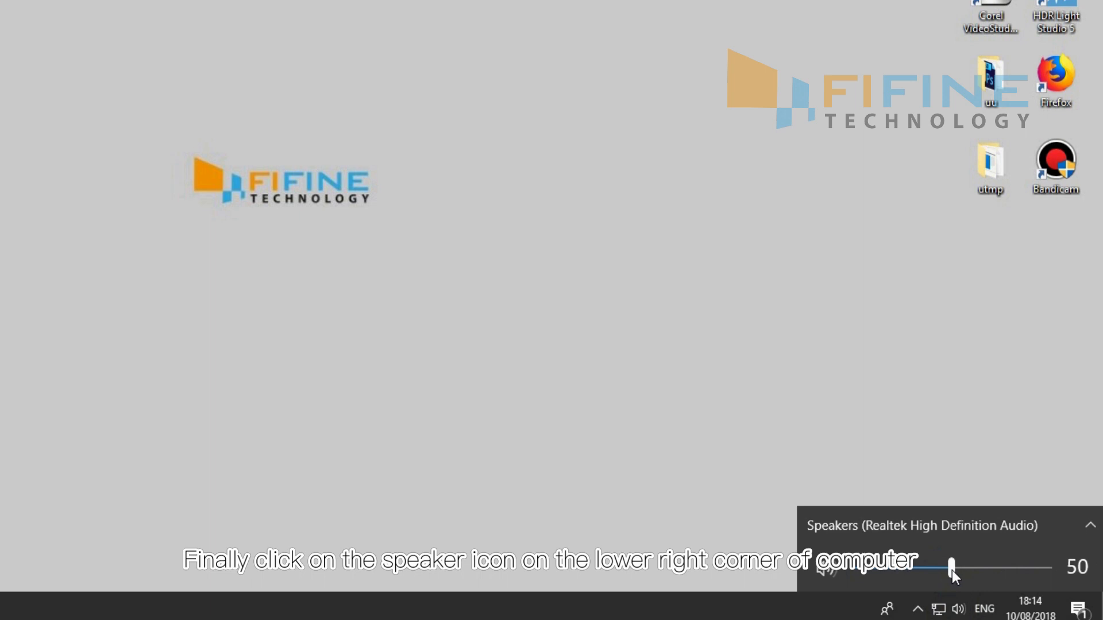
pyautogui.rightClick(957, 610)
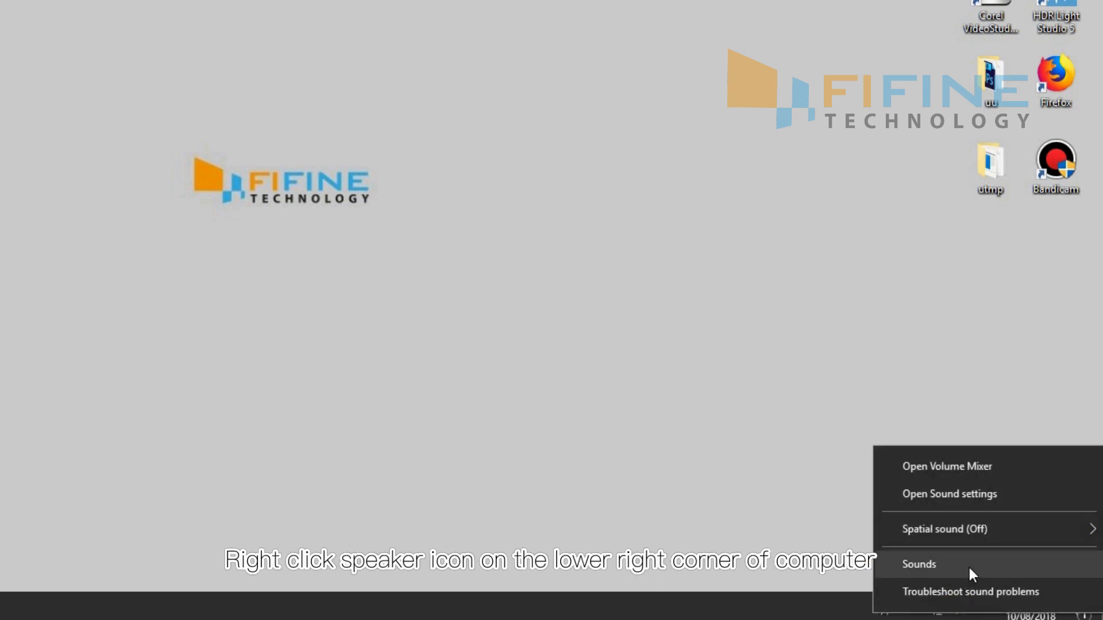
# - Turn on and apply Listen to this device for the USB PnP microphone, then turn it off and save
pyautogui.click(974, 564)
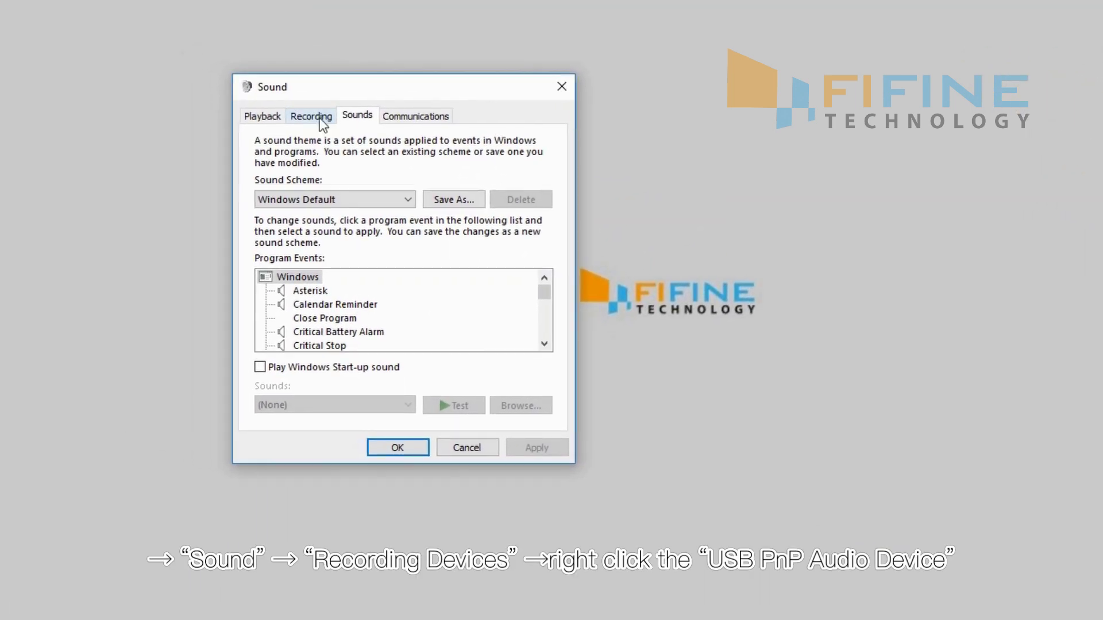
pyautogui.click(313, 117)
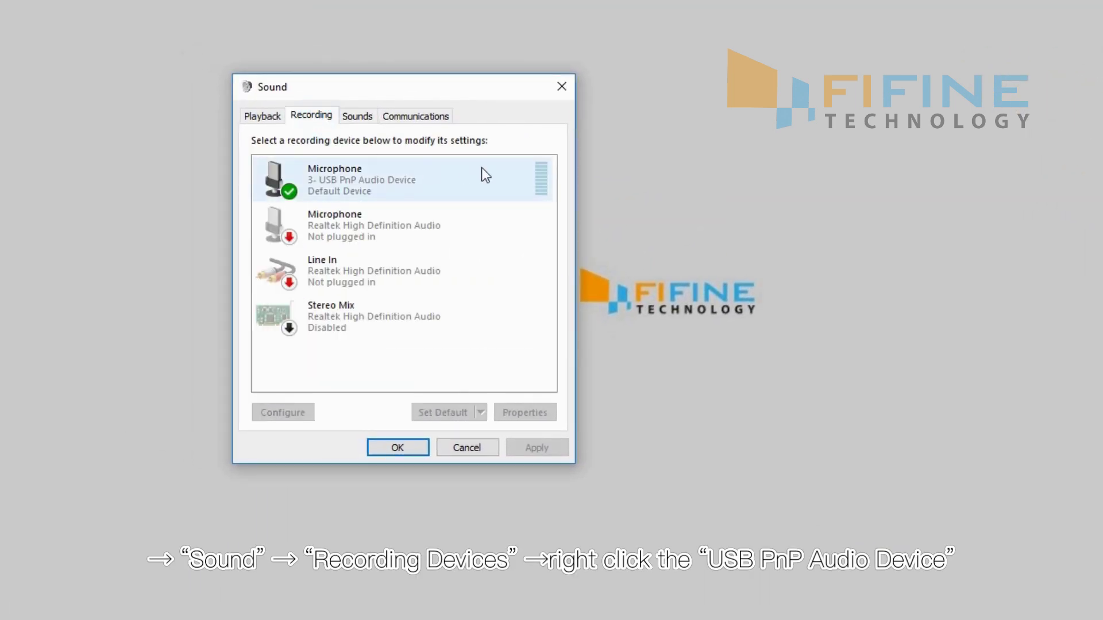
pyautogui.click(484, 184)
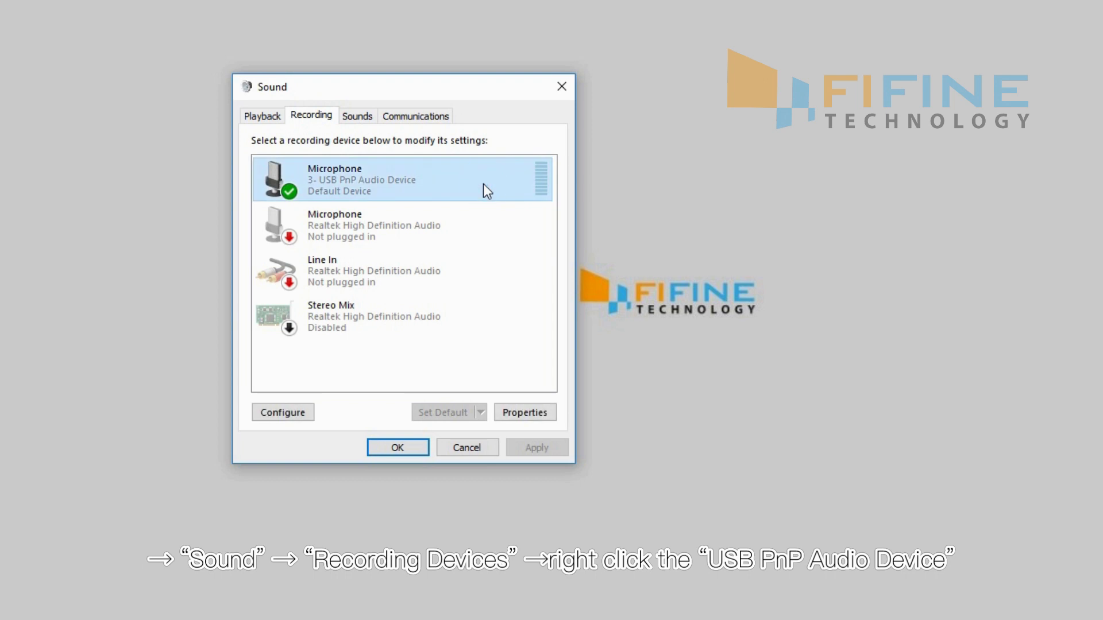
pyautogui.click(521, 413)
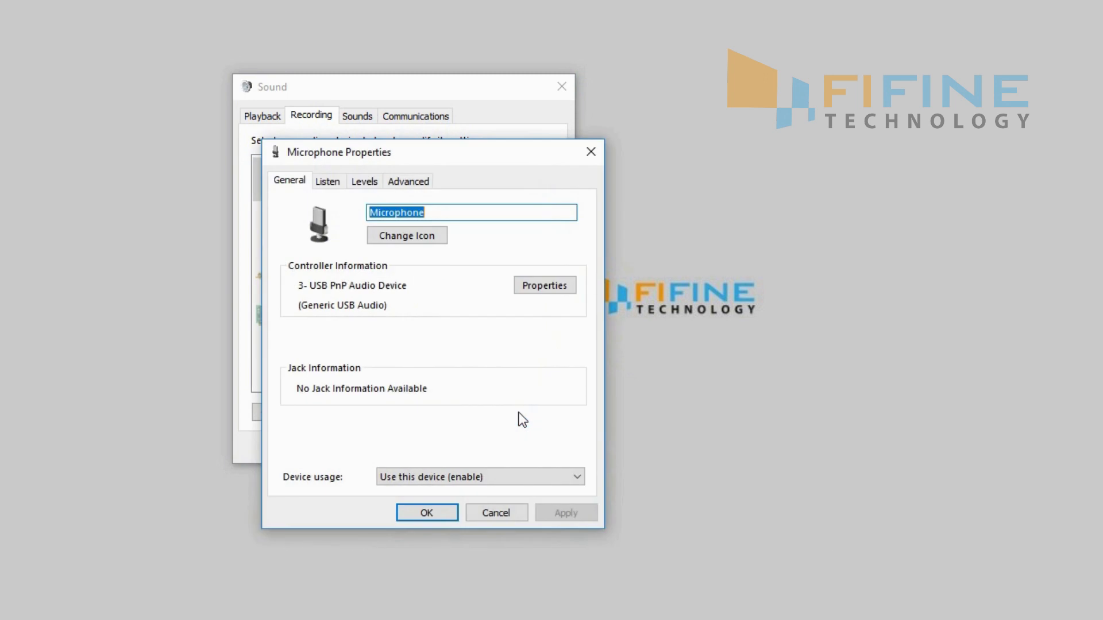
pyautogui.click(335, 184)
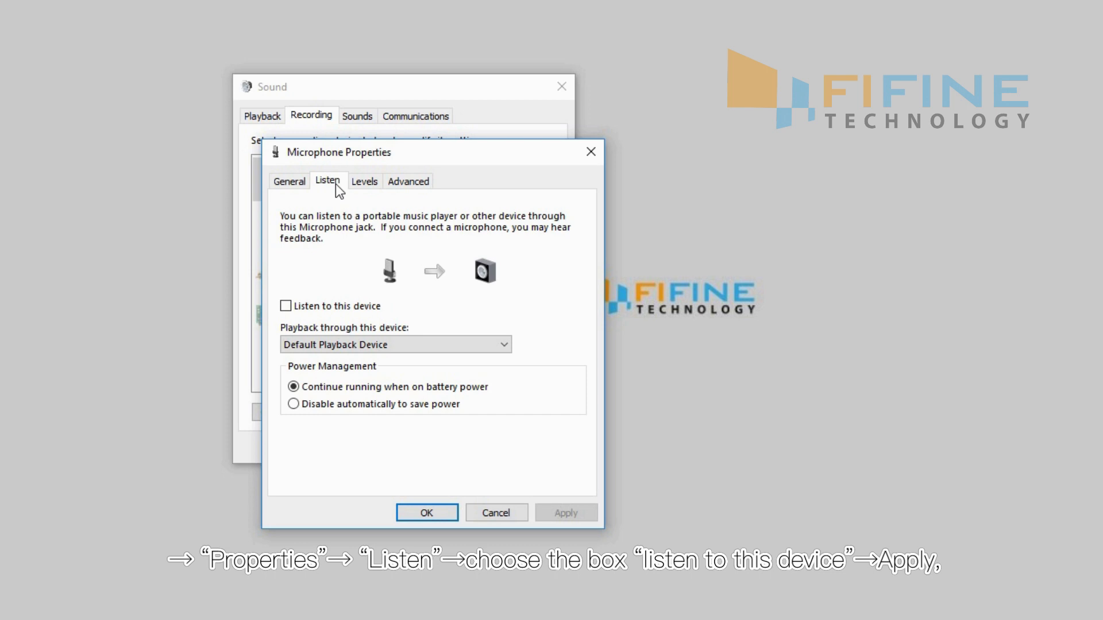
pyautogui.click(358, 311)
pyautogui.click(578, 513)
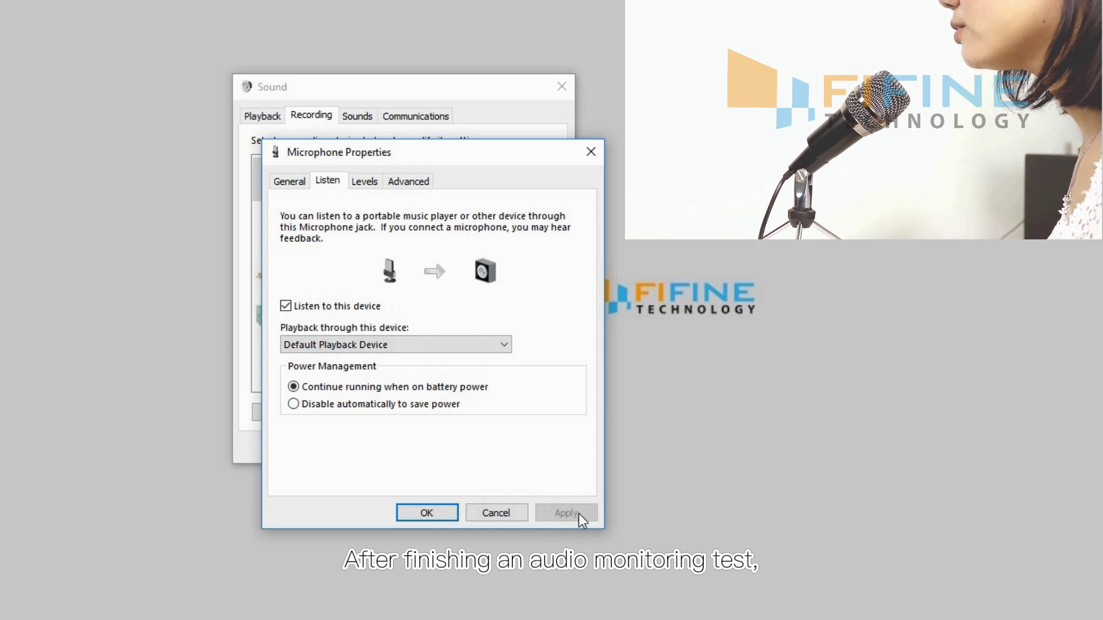
pyautogui.click(372, 309)
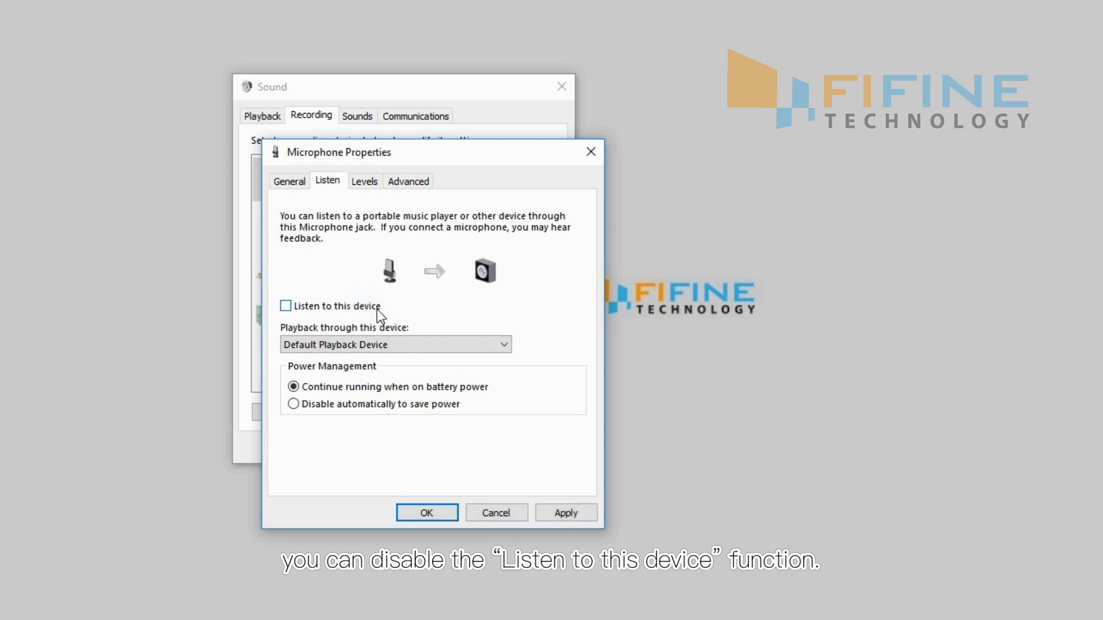
pyautogui.click(440, 517)
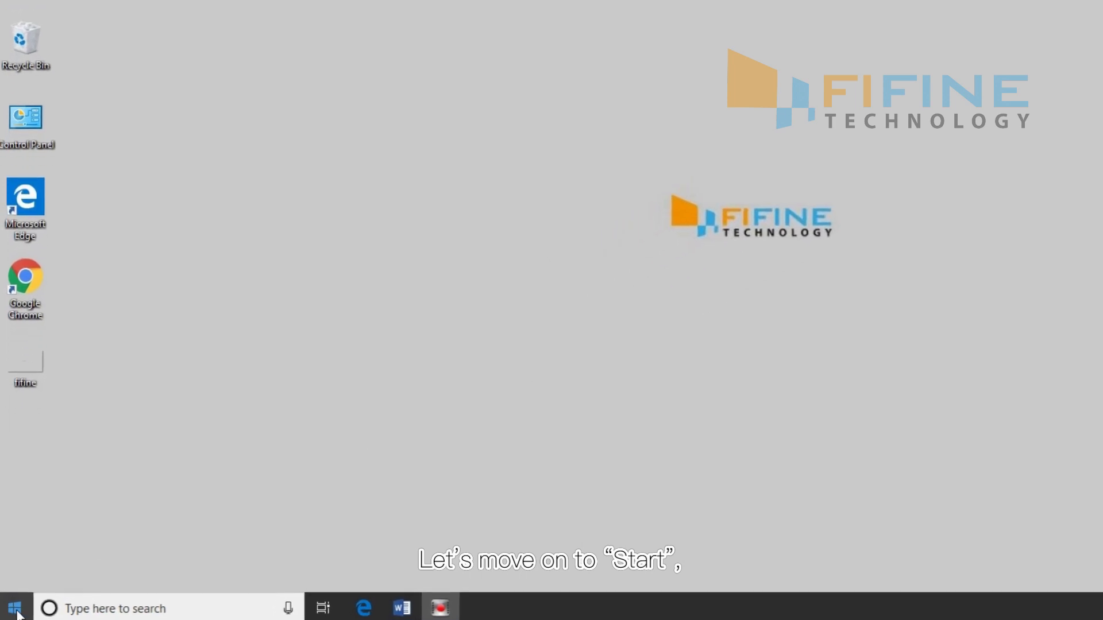
# - Go to Settings > Privacy > Microphone, where microphone access for this device shows as off
pyautogui.click(15, 609)
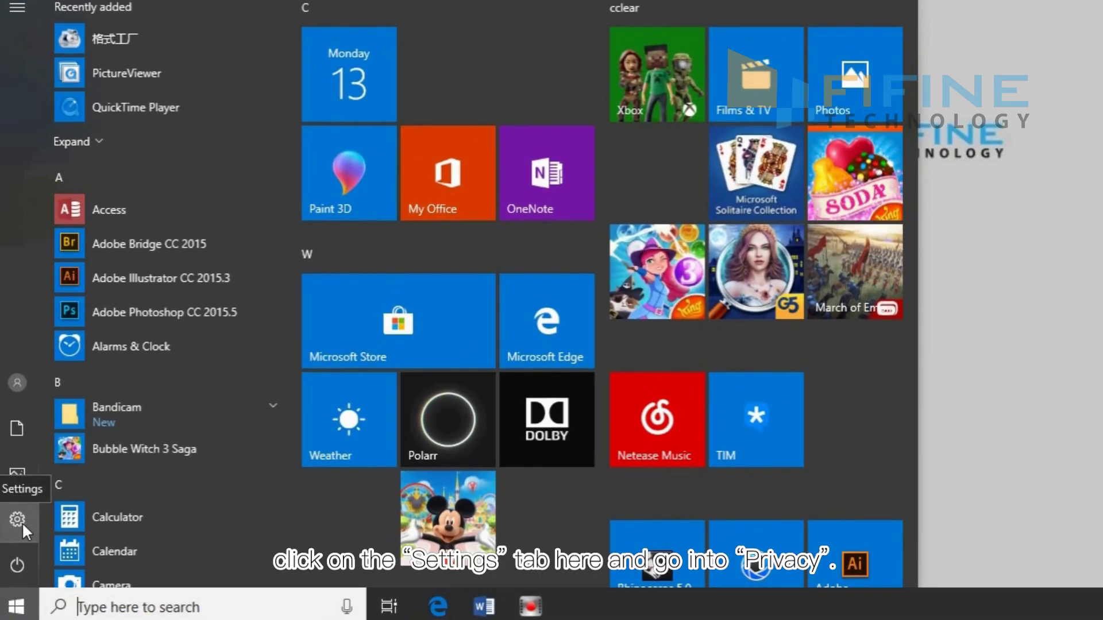
pyautogui.click(20, 521)
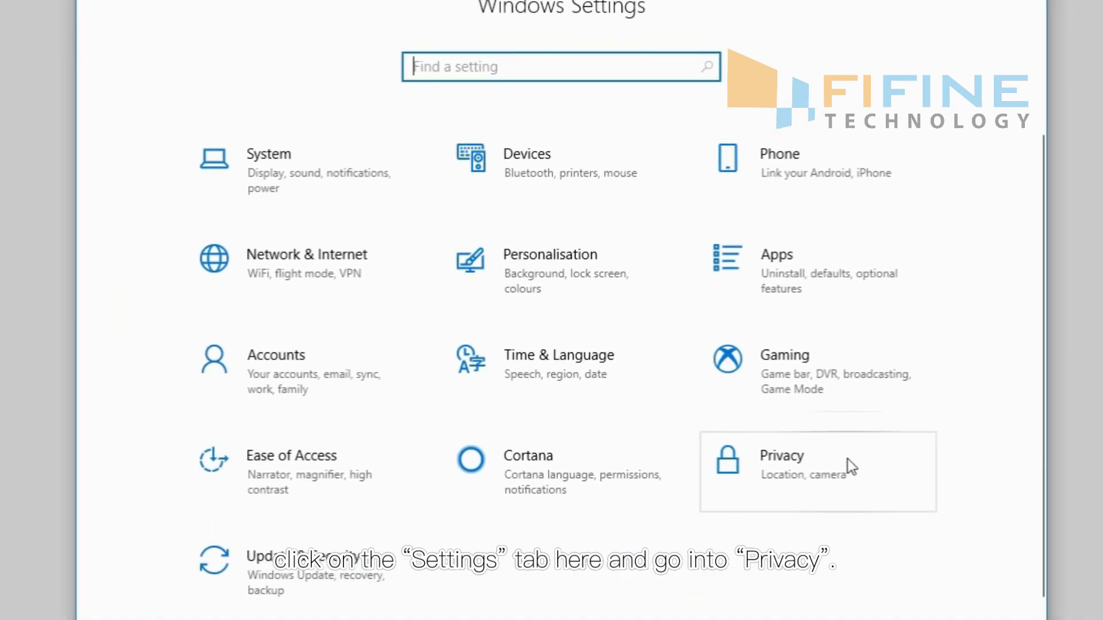
pyautogui.click(847, 460)
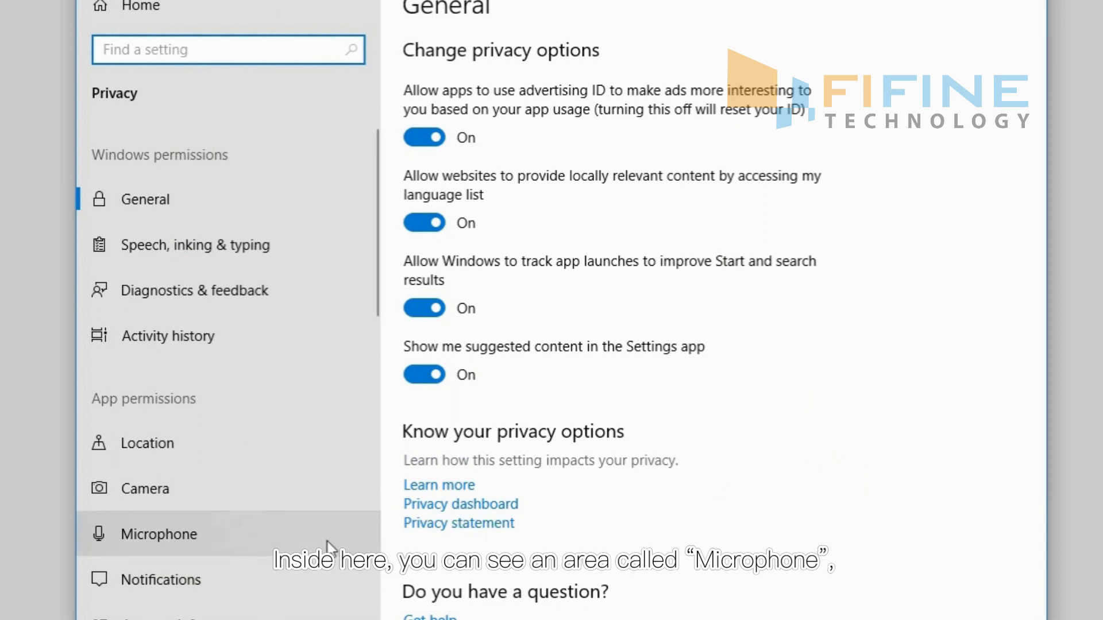
pyautogui.click(227, 544)
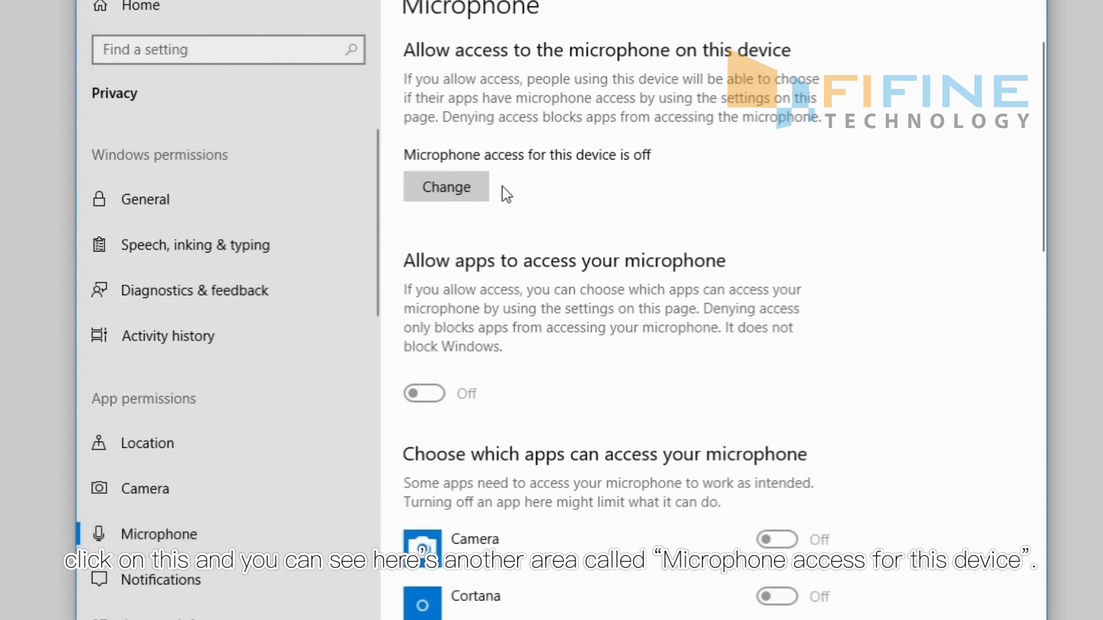
# - Turn on microphone access for this device and allow apps to access the microphone
pyautogui.click(474, 194)
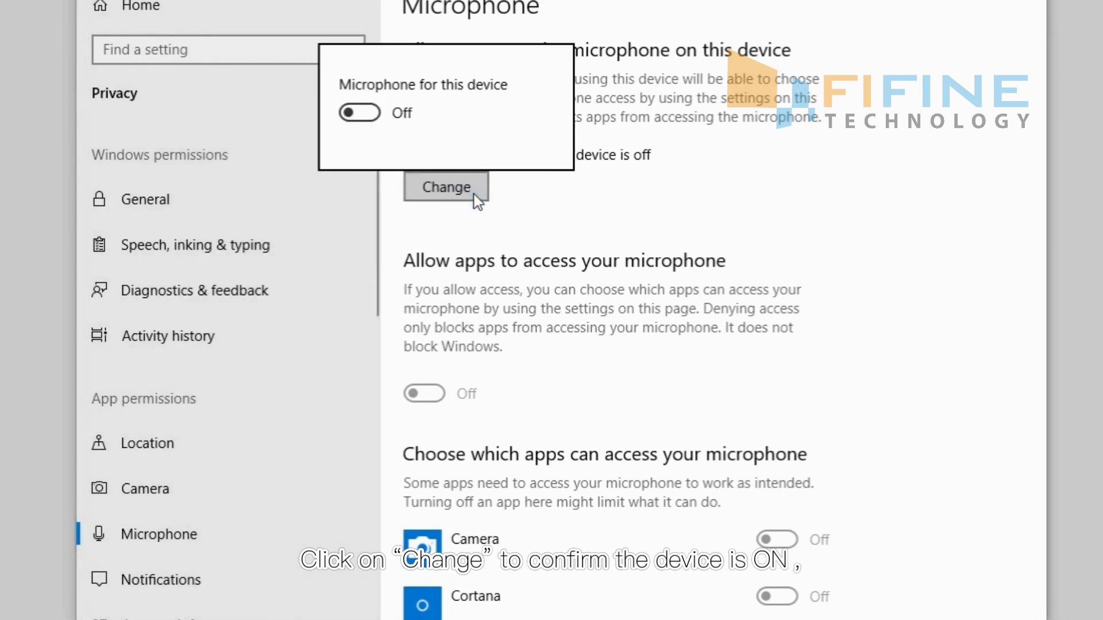
pyautogui.click(370, 119)
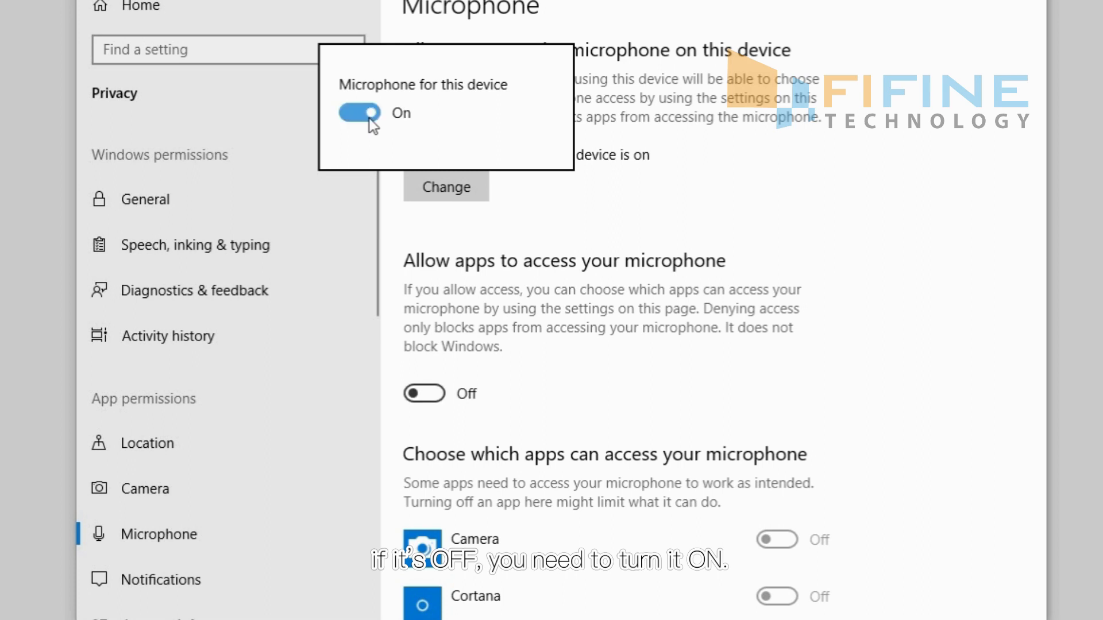
pyautogui.click(439, 396)
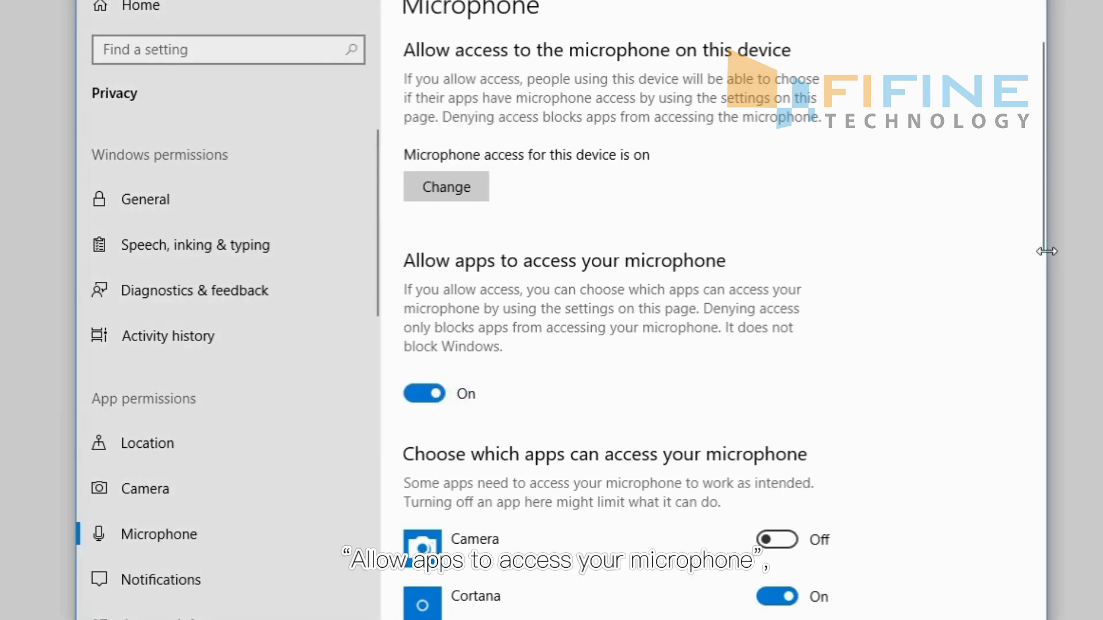
# - Give Netease Music and Skype access to the microphone
pyautogui.moveTo(1038, 230); pyautogui.dragTo(1003, 380)
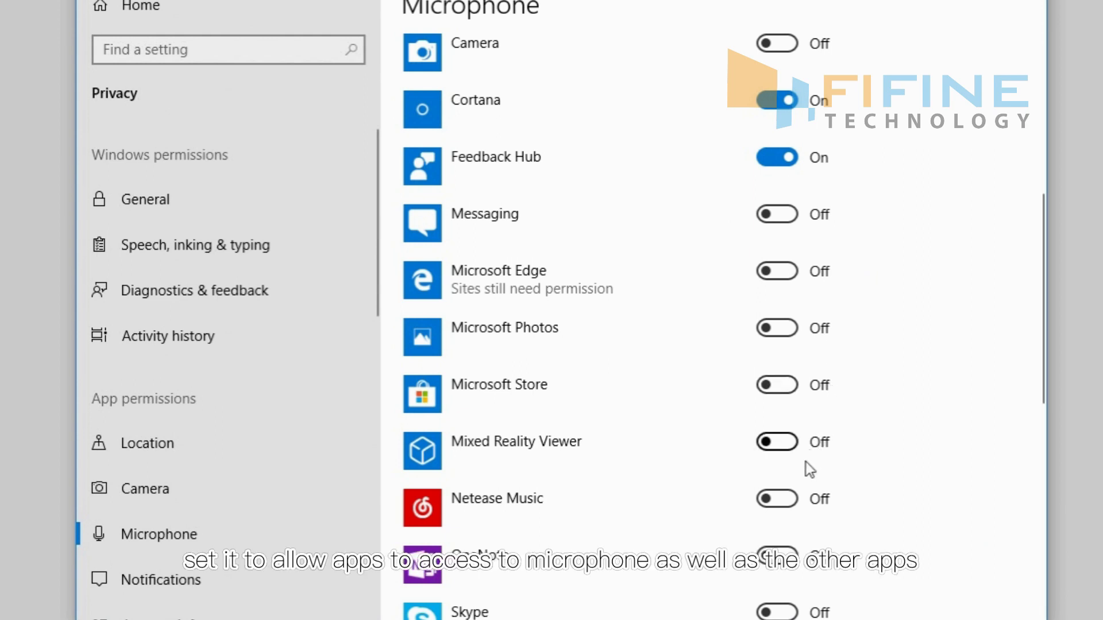
pyautogui.click(777, 499)
pyautogui.scroll(-3, 777, 506)
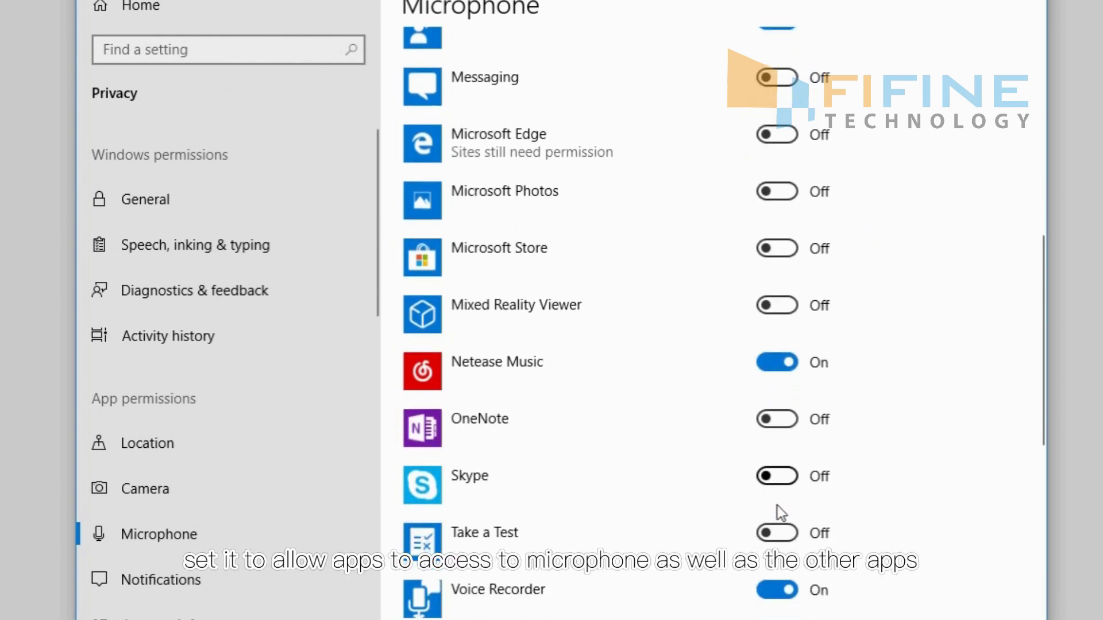
pyautogui.click(781, 491)
pyautogui.scroll(-2, 780, 484)
pyautogui.scroll(2, 780, 484)
pyautogui.scroll(6, 780, 484)
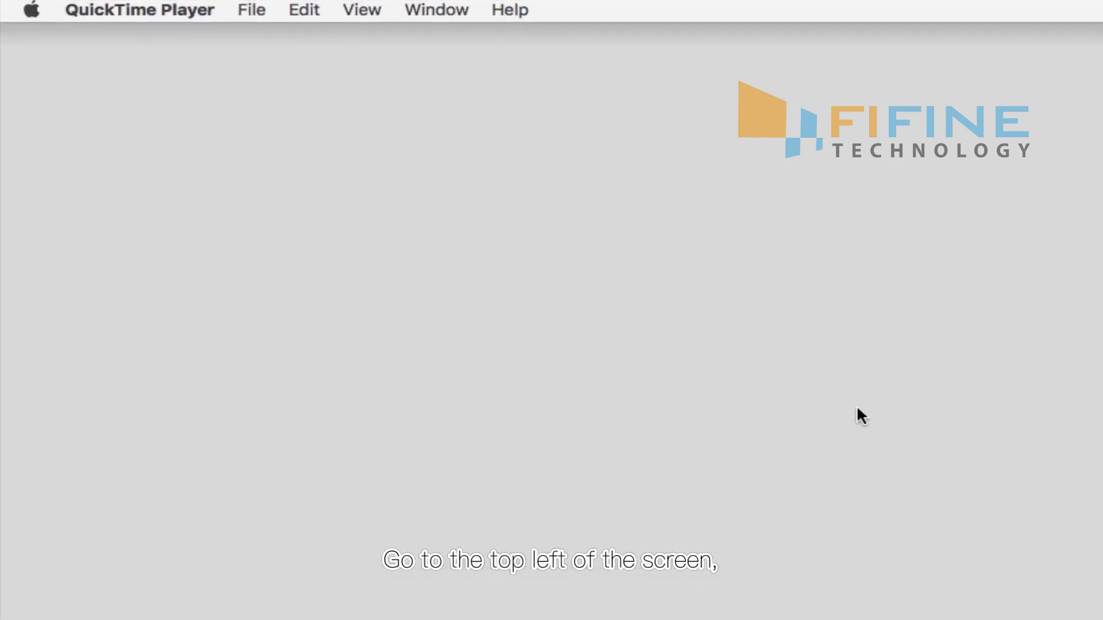
# - Select USB PnP Audio Device as Sound input at about half volume, and lower output to about 60%
pyautogui.click(33, 18)
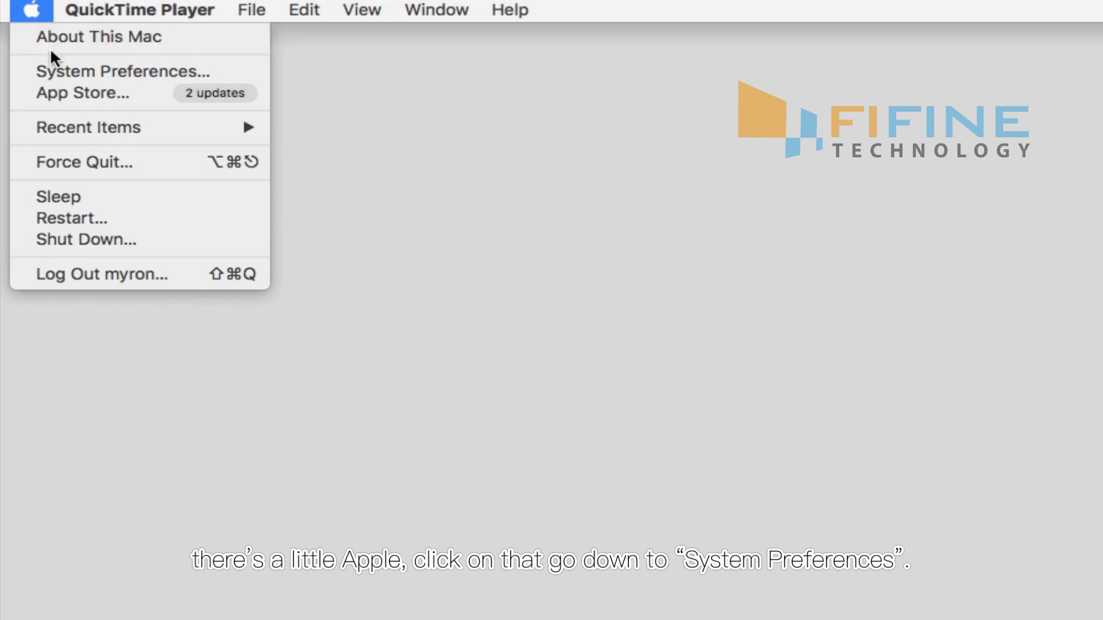
pyautogui.click(54, 73)
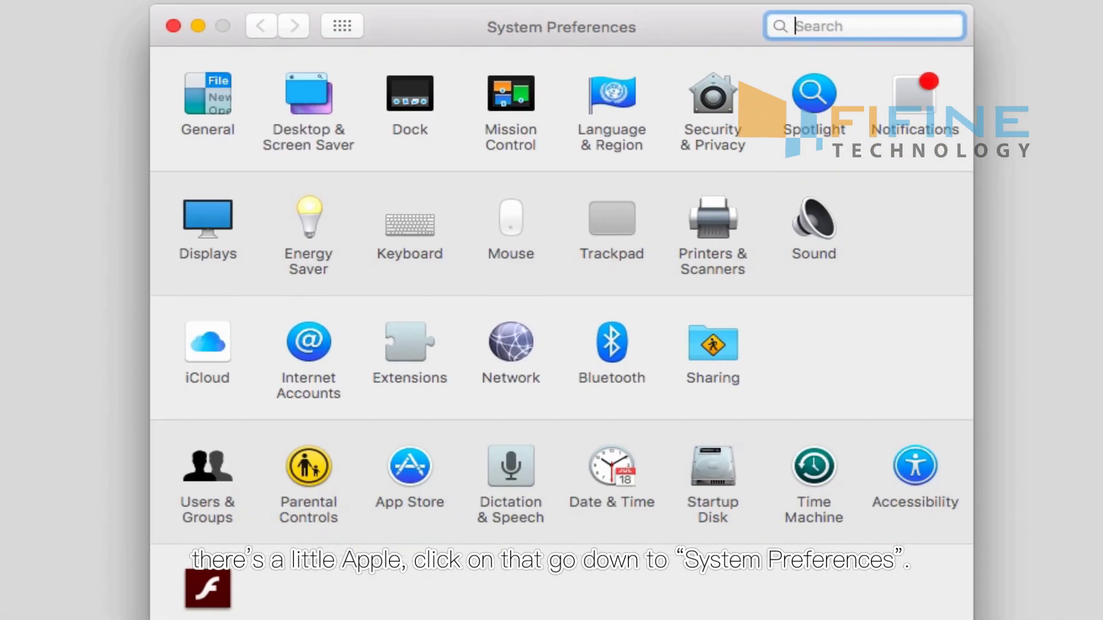
pyautogui.click(814, 228)
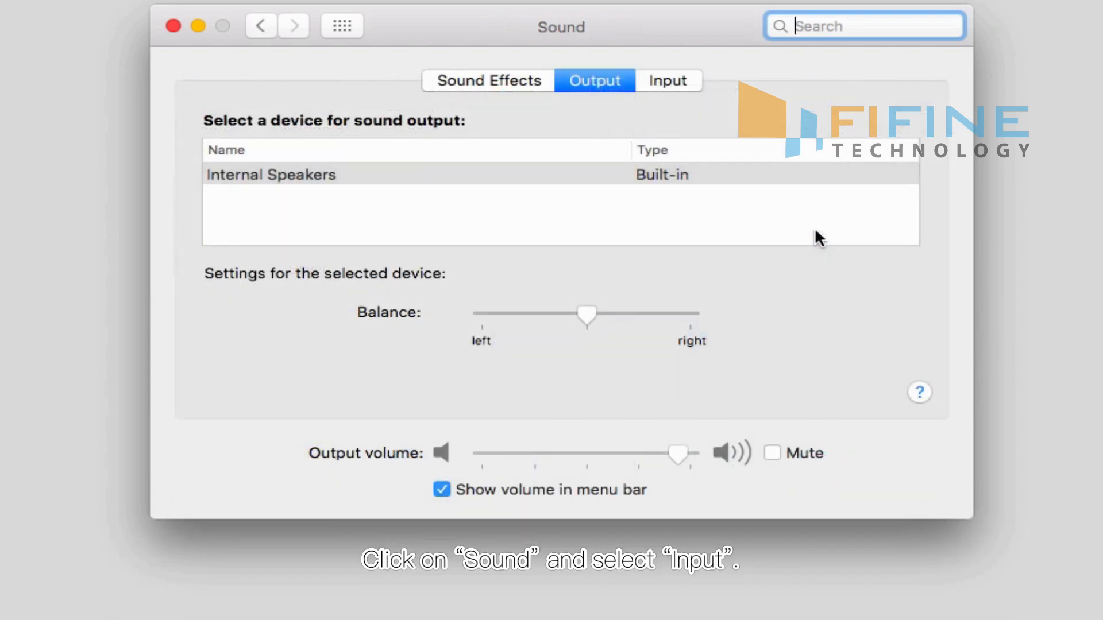
pyautogui.click(670, 83)
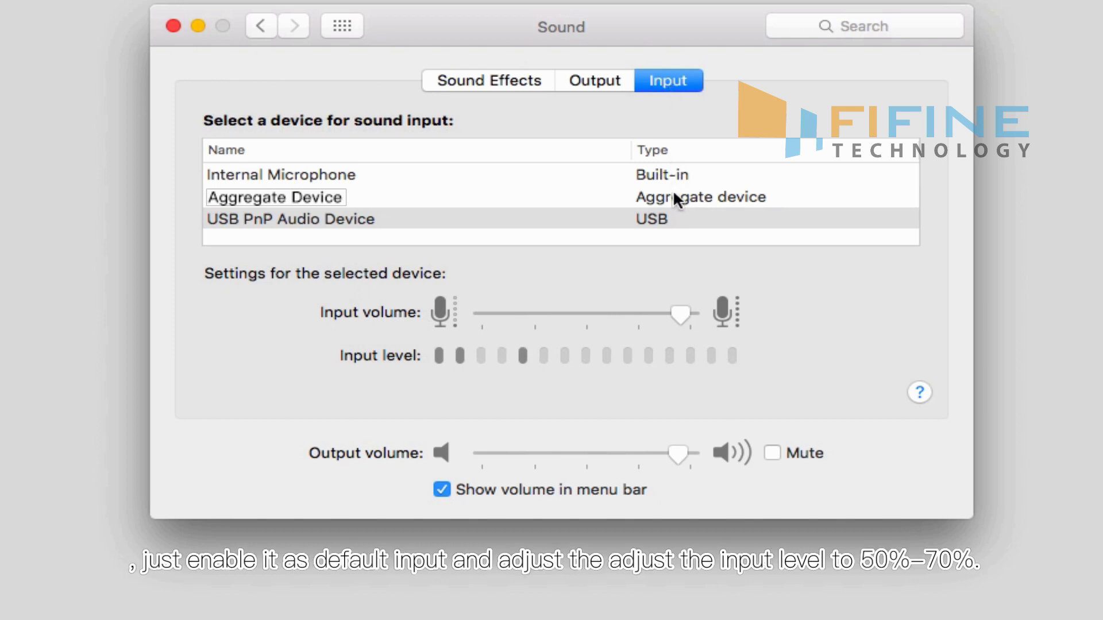
pyautogui.click(675, 217)
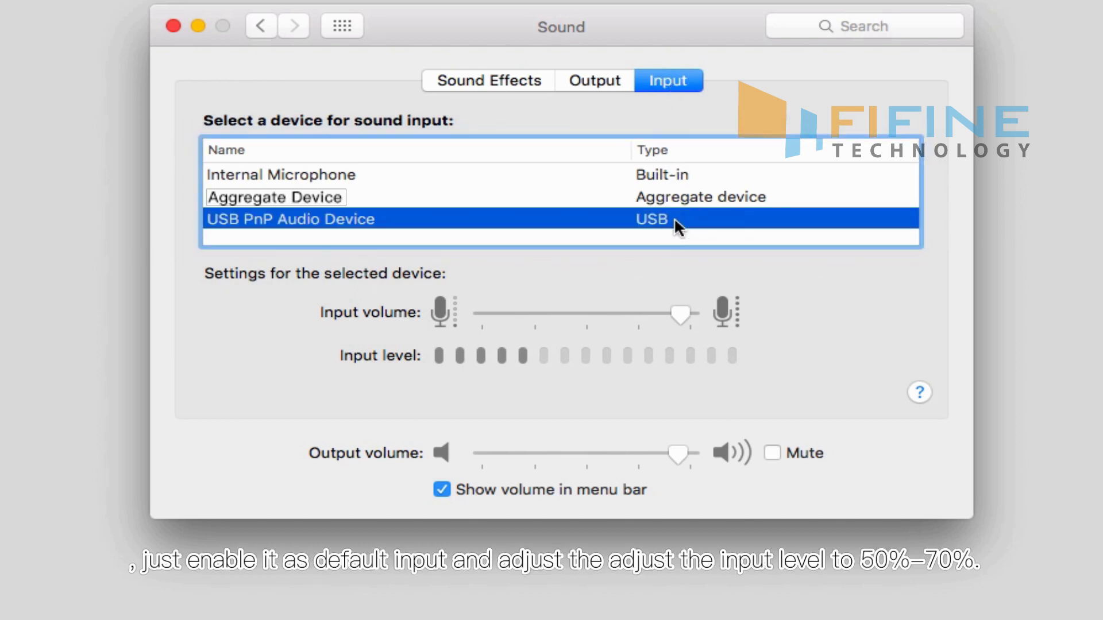
pyautogui.moveTo(679, 311); pyautogui.dragTo(616, 315)
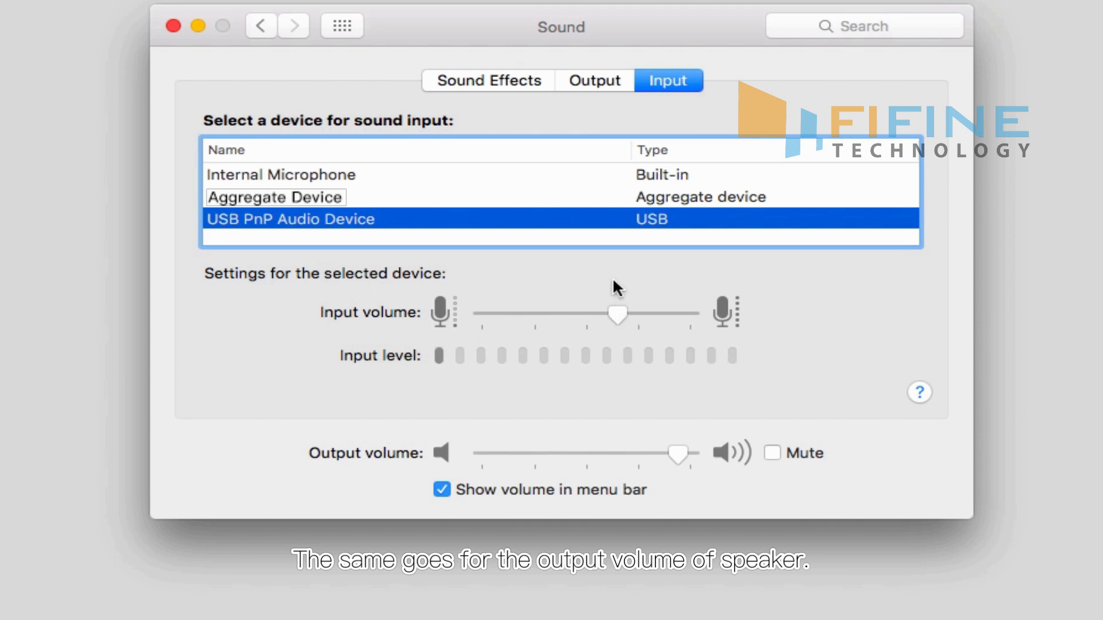
pyautogui.click(595, 83)
pyautogui.moveTo(677, 456); pyautogui.dragTo(615, 458)
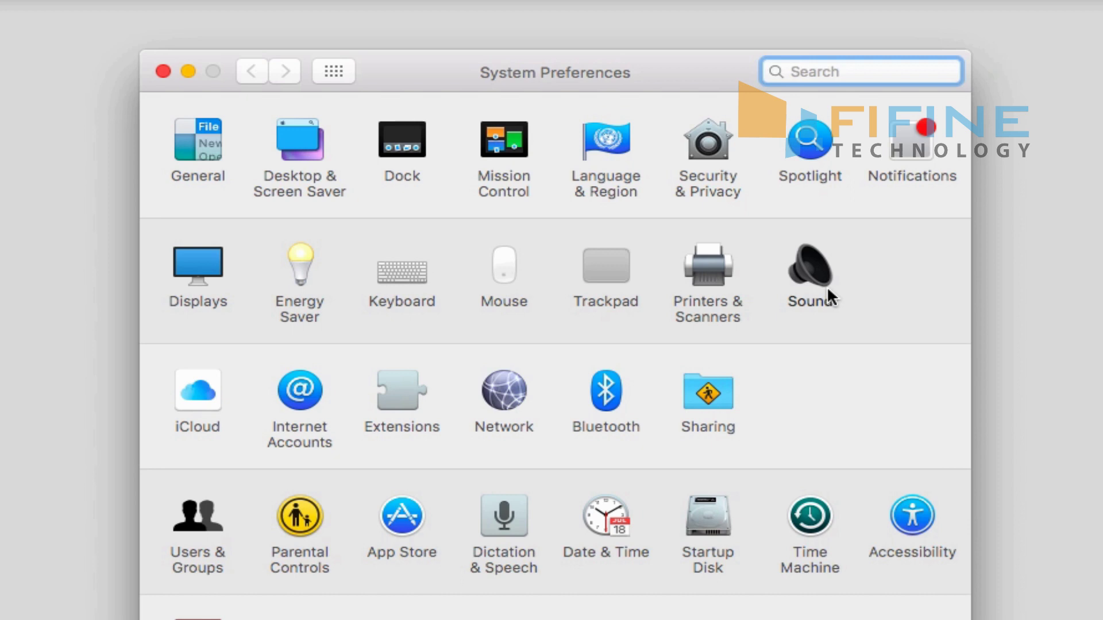
# - Raise the USB PnP input volume near maximum and the output volume to about 80%
pyautogui.click(829, 294)
pyautogui.click(685, 131)
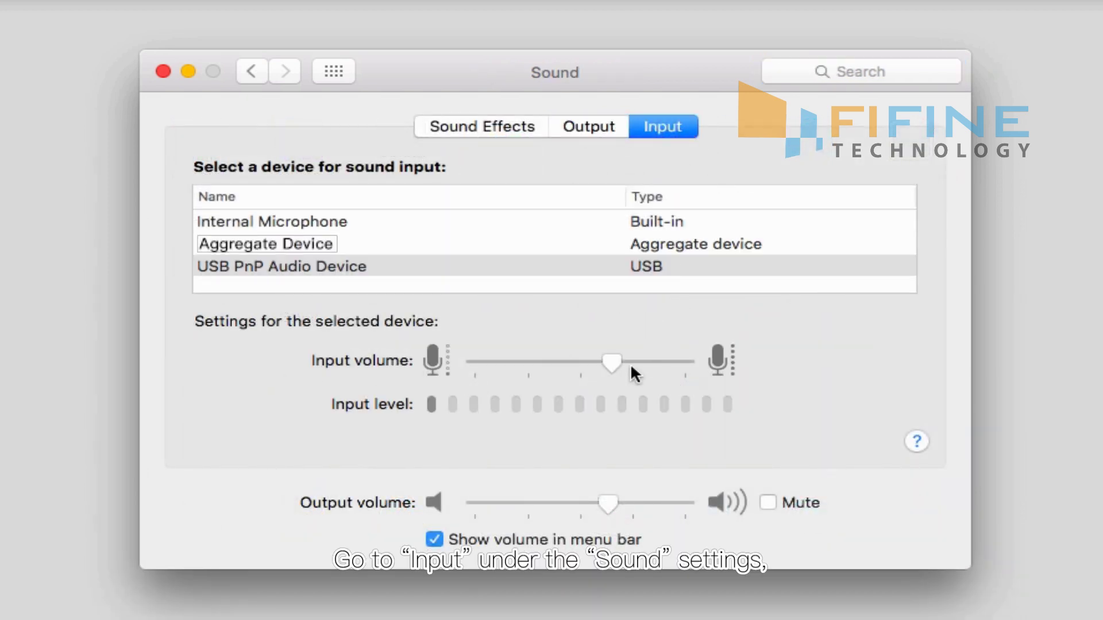
pyautogui.moveTo(618, 368); pyautogui.dragTo(698, 370)
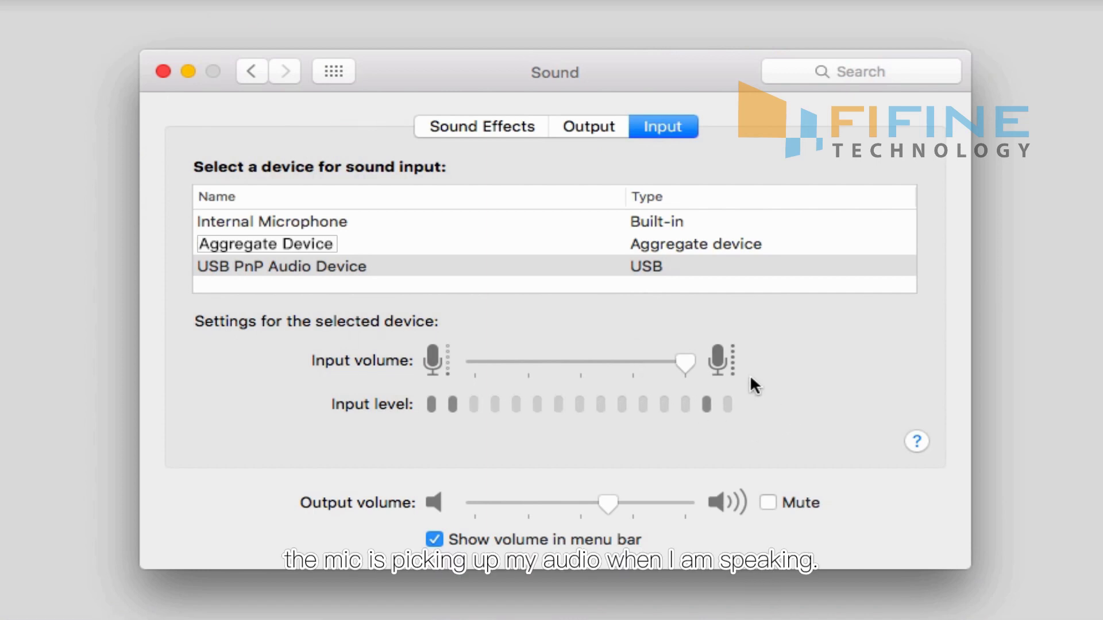
pyautogui.click(580, 131)
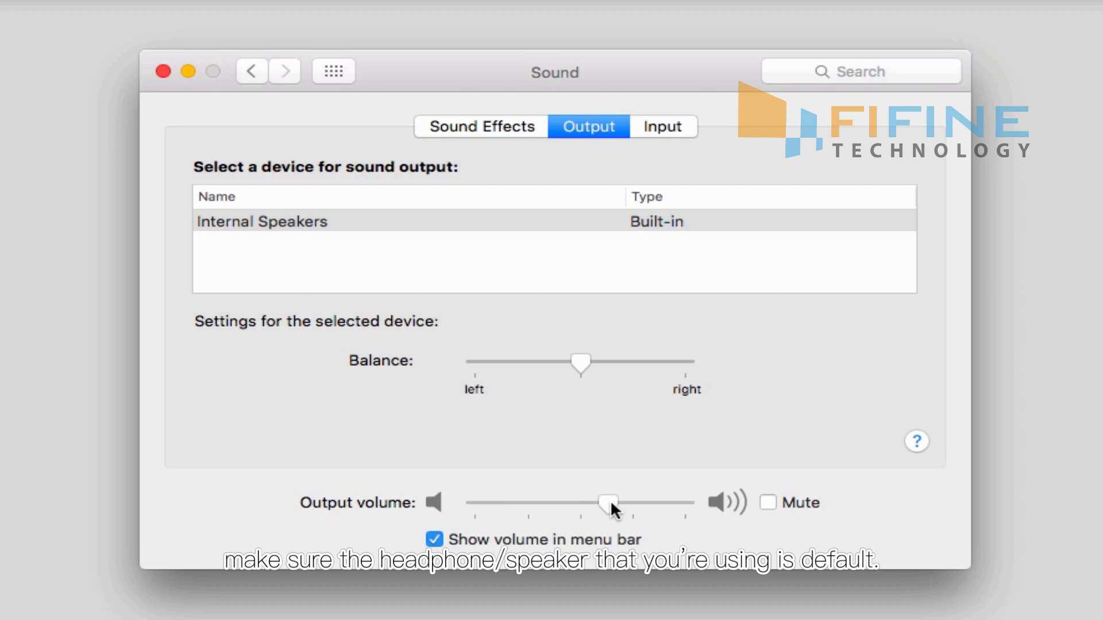
pyautogui.moveTo(644, 507); pyautogui.dragTo(653, 508)
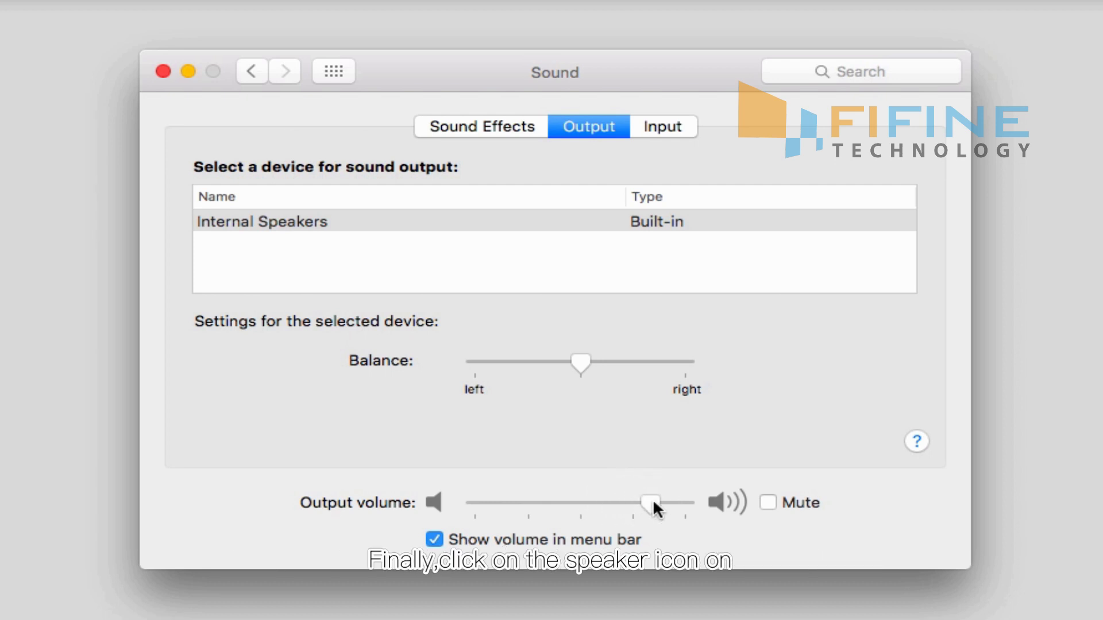
# - Close Sound preferences and confirm from the menu-bar speaker that the volume isn't muted
pyautogui.click(163, 71)
pyautogui.moveTo(805, 3)
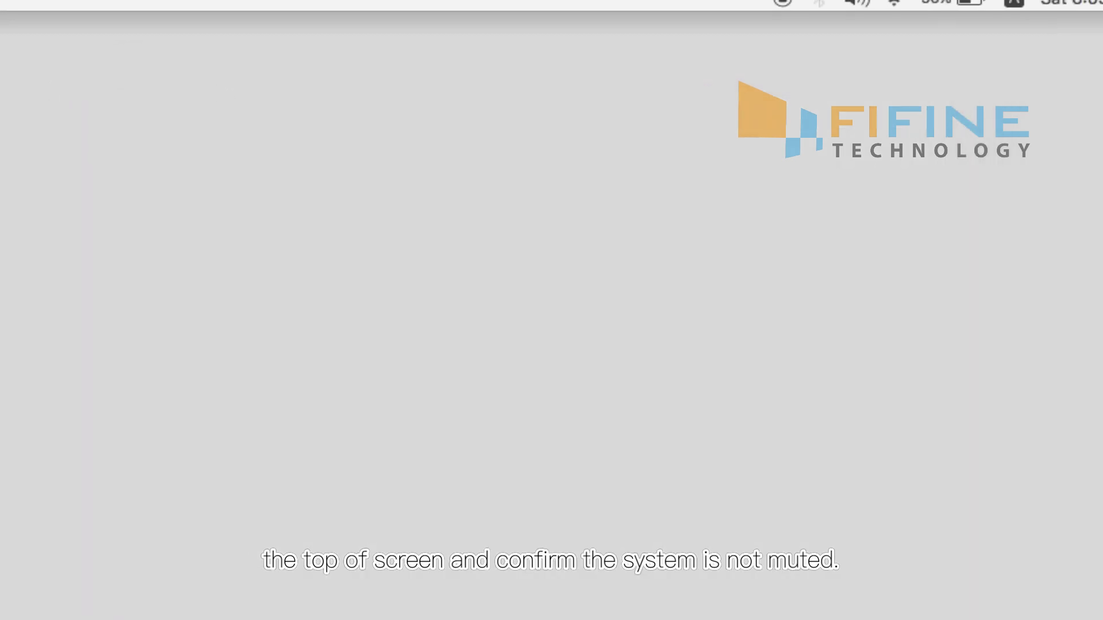
pyautogui.click(723, 9)
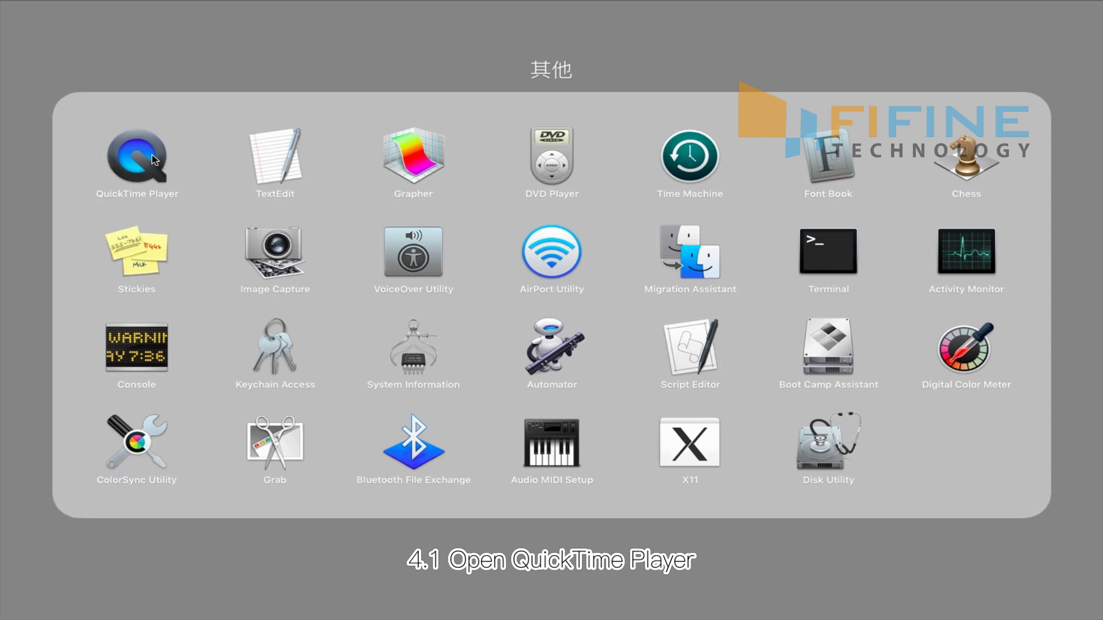
# - In QuickTime Player, start a new audio recording from USB PnP Audio Device with monitoring volume raised to about a quarter
pyautogui.click(138, 156)
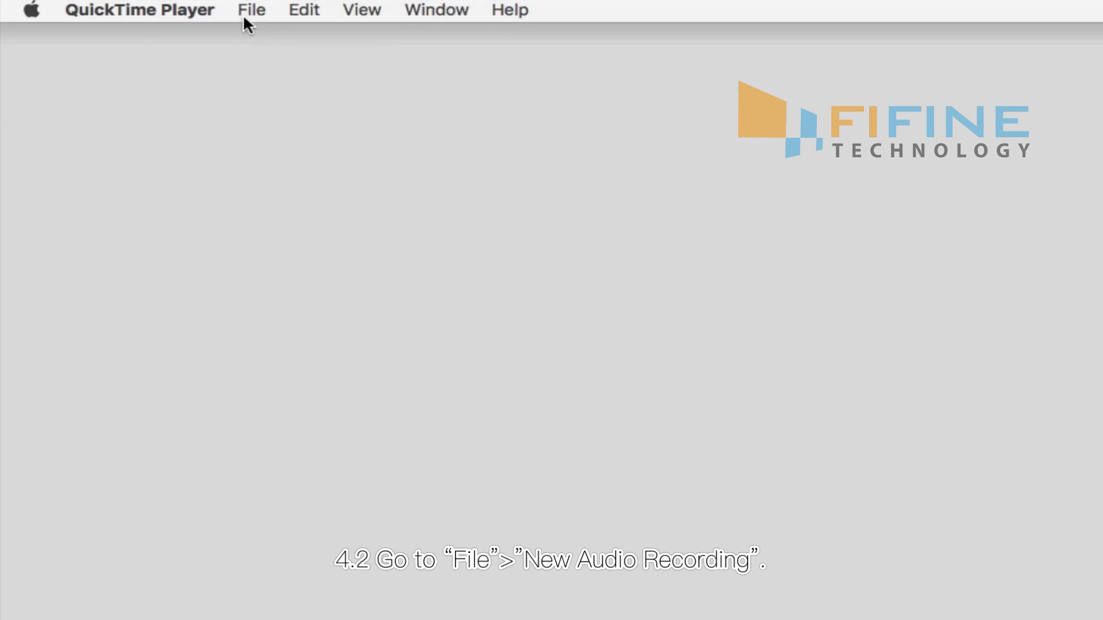
pyautogui.click(243, 14)
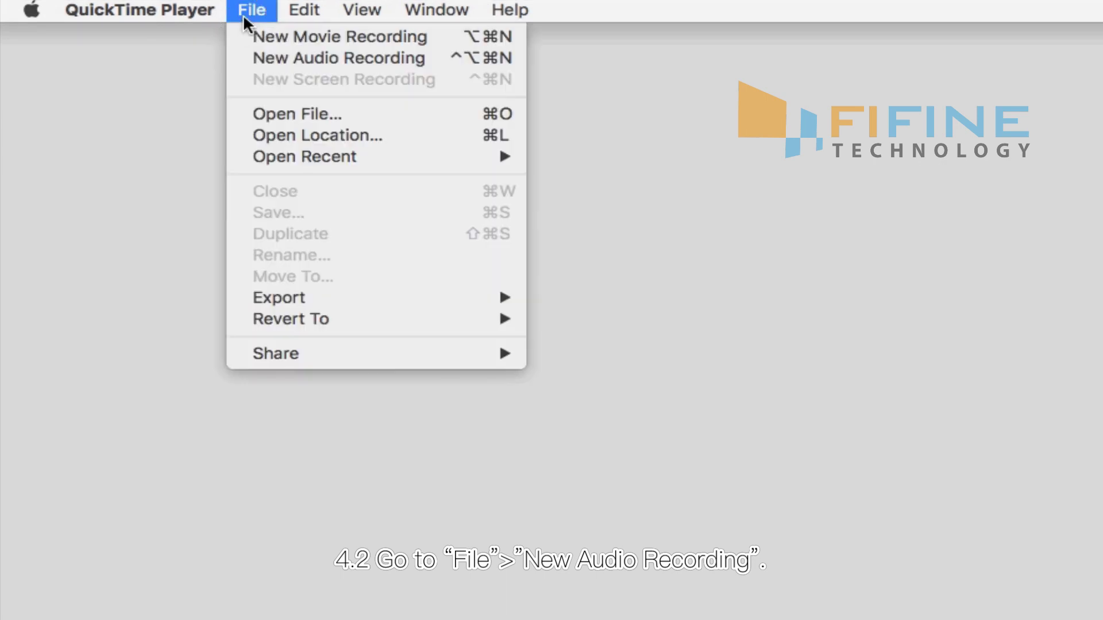
pyautogui.click(261, 58)
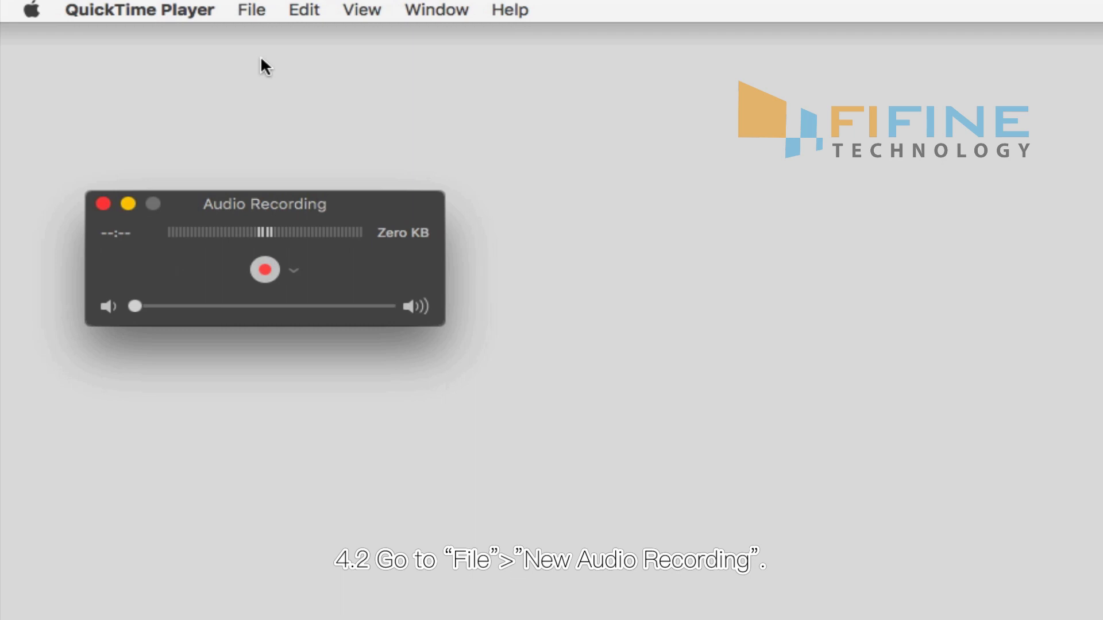
pyautogui.click(293, 270)
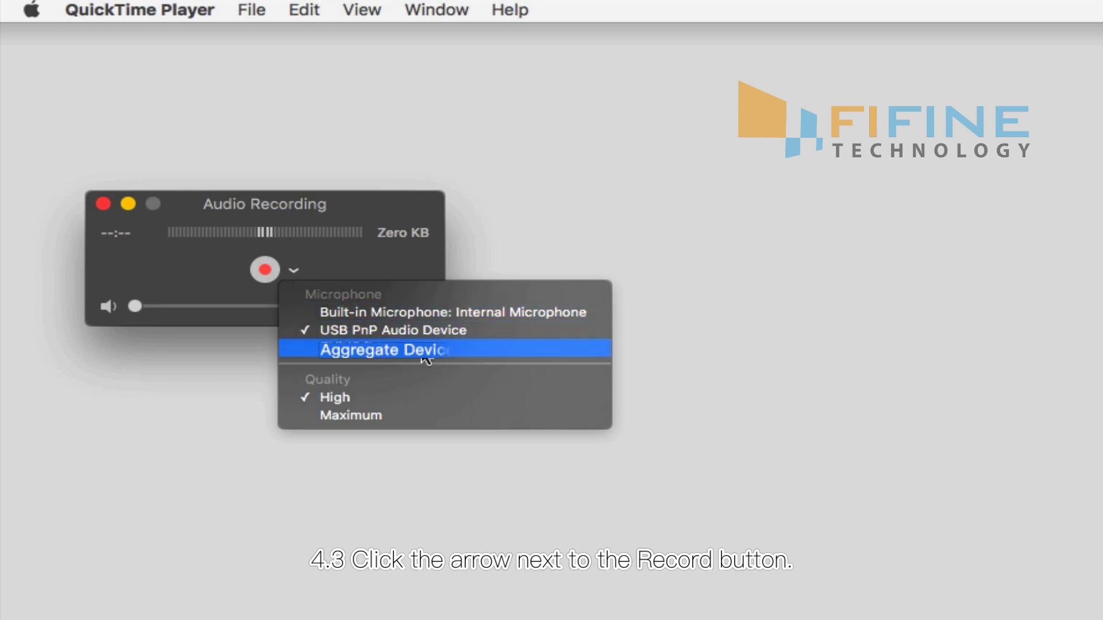
pyautogui.click(457, 331)
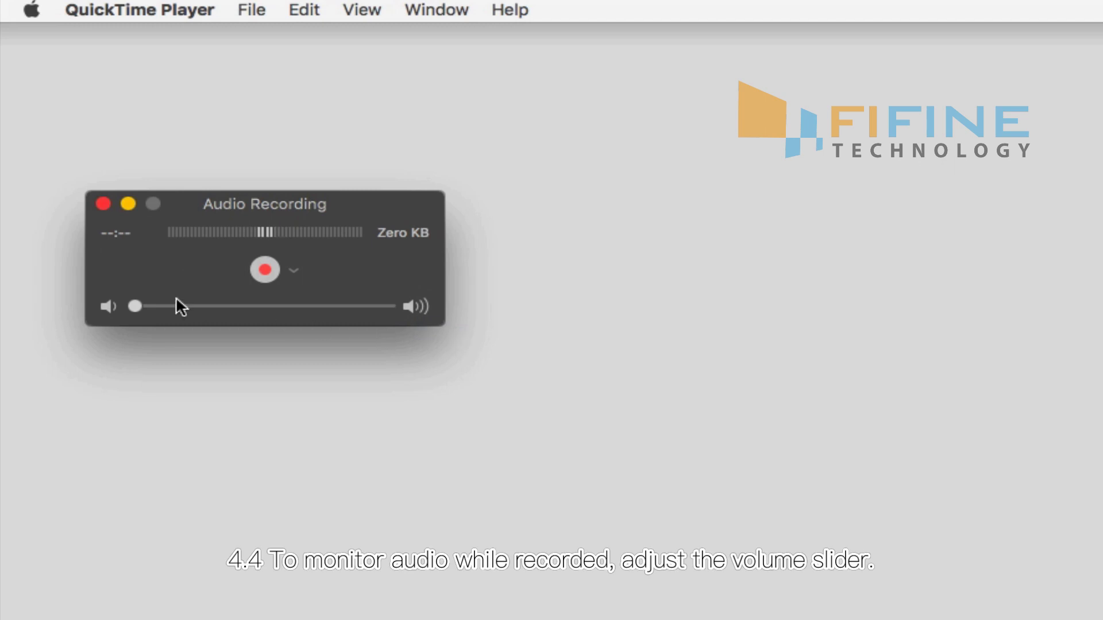
pyautogui.click(140, 307)
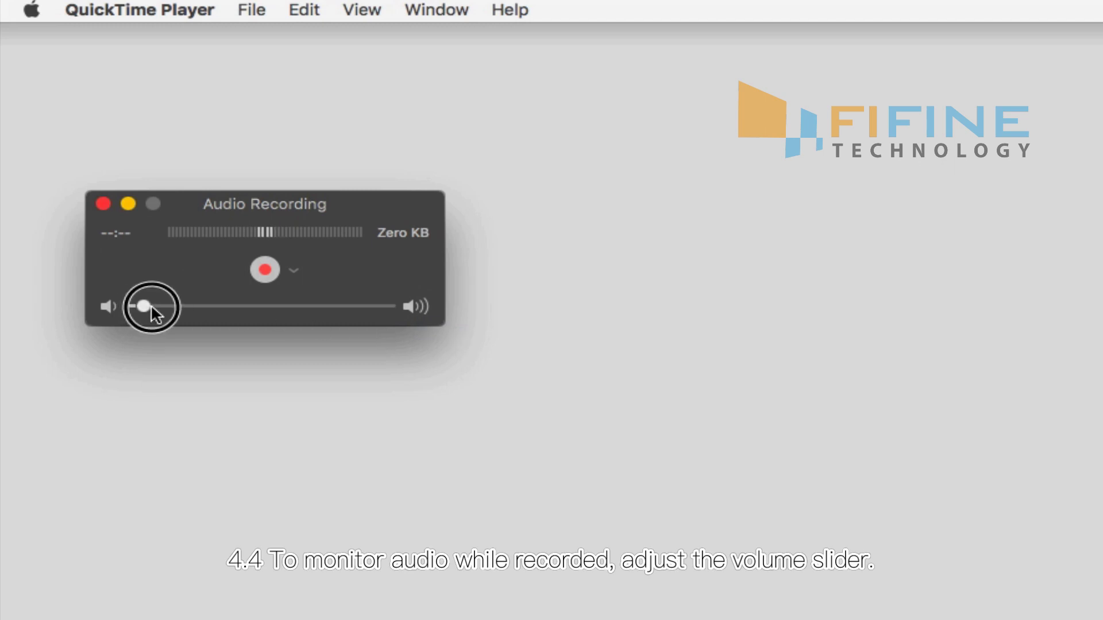
pyautogui.moveTo(184, 304); pyautogui.dragTo(208, 305)
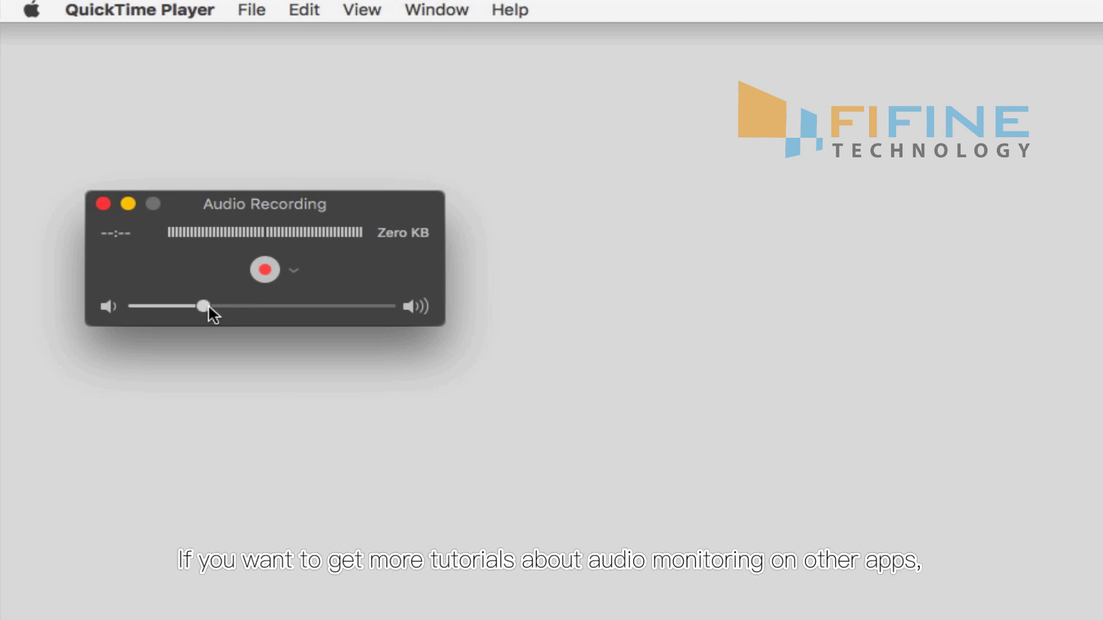